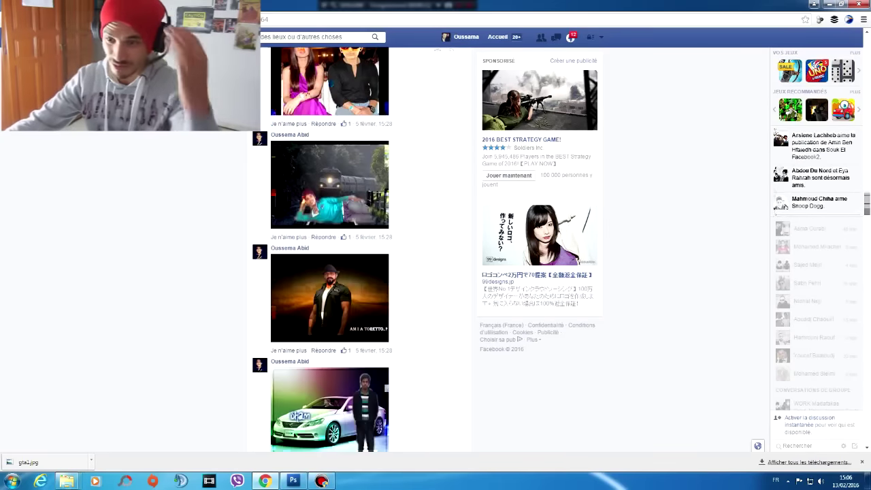
# - Look through the photo and text comments on the Facebook post, and leave the browser for the desktop
pyautogui.scroll(-15, 332, 249)
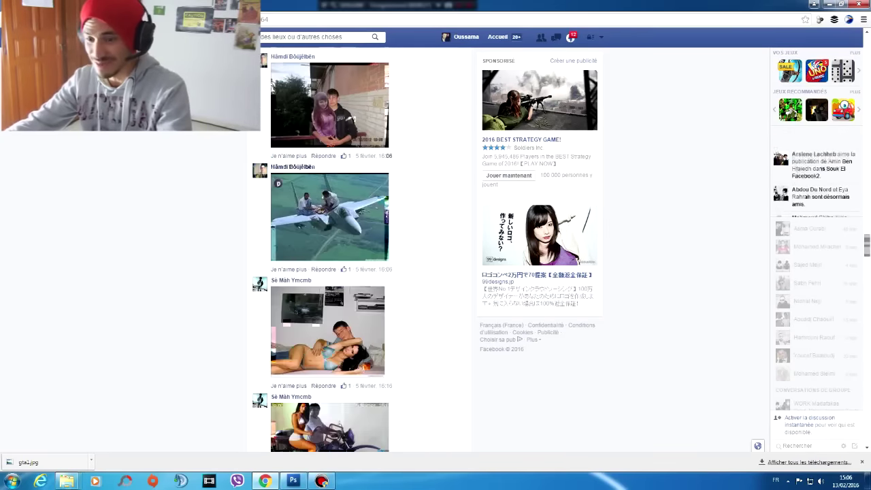
pyautogui.scroll(-3, 331, 250)
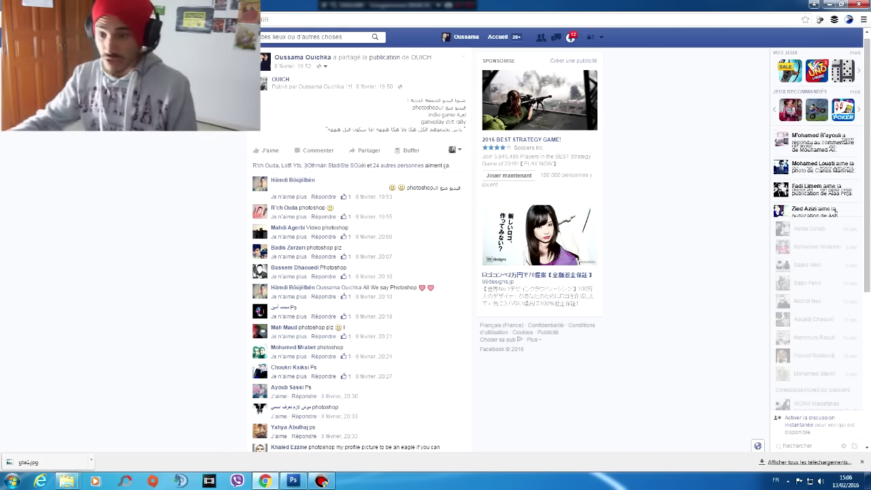
pyautogui.click(264, 482)
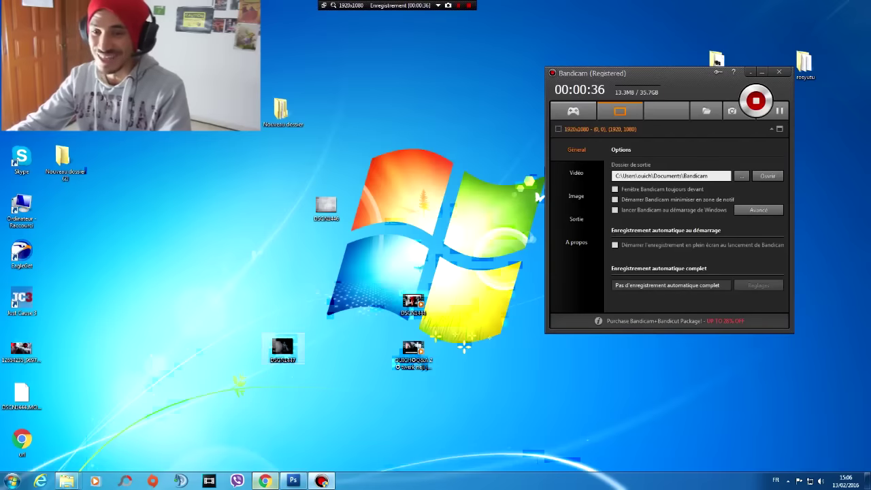
# - View the flying-carpet reference picture in the first subfolder of the desktop's Nouveau dossier folder
pyautogui.doubleClick(281, 111)
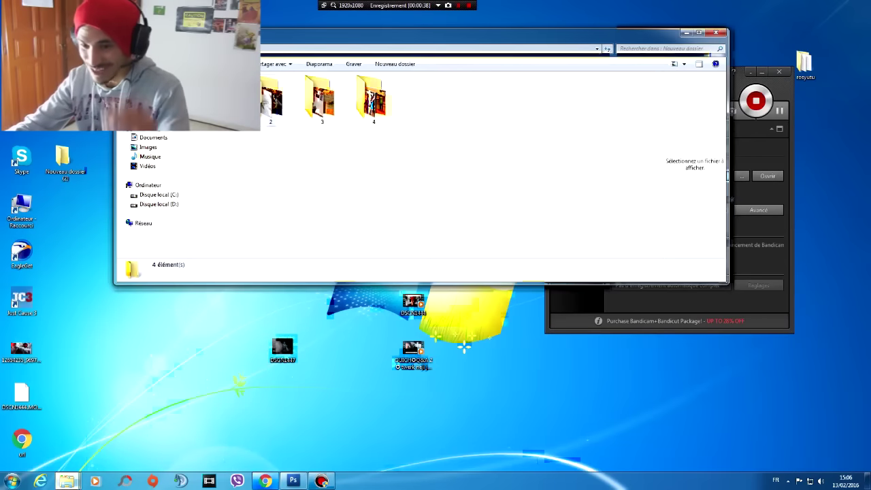
pyautogui.doubleClick(220, 103)
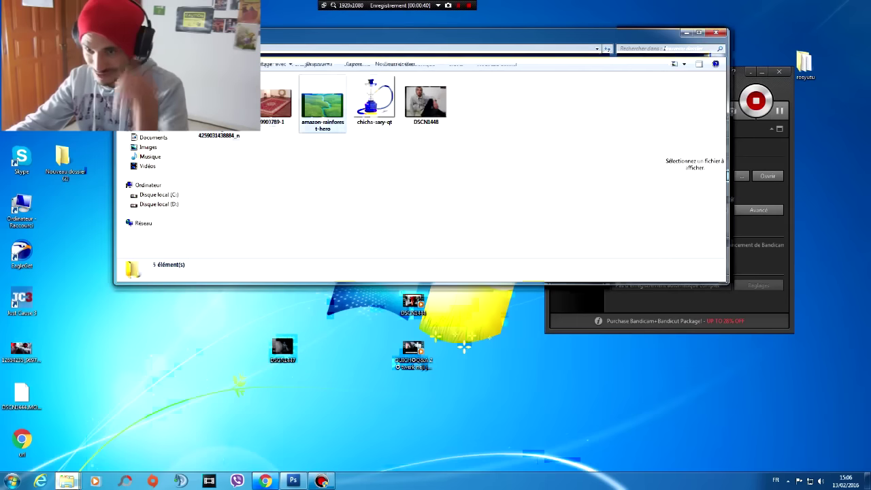
pyautogui.doubleClick(220, 103)
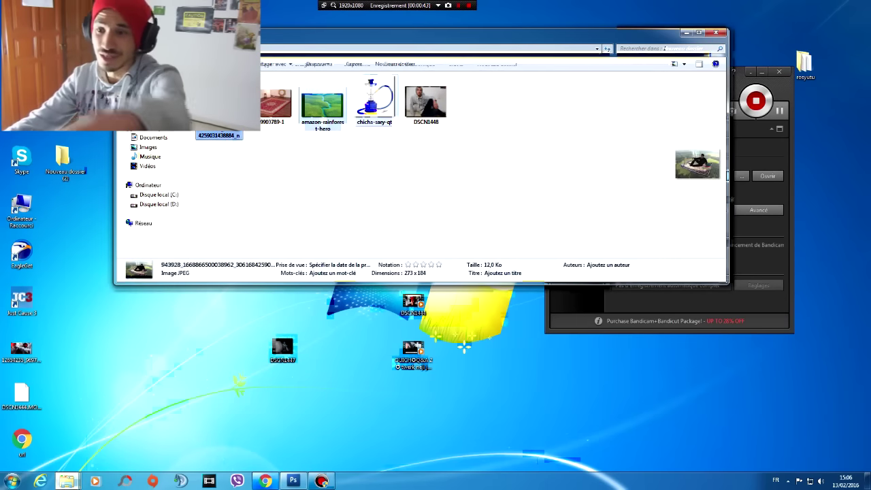
pyautogui.doubleClick(218, 135)
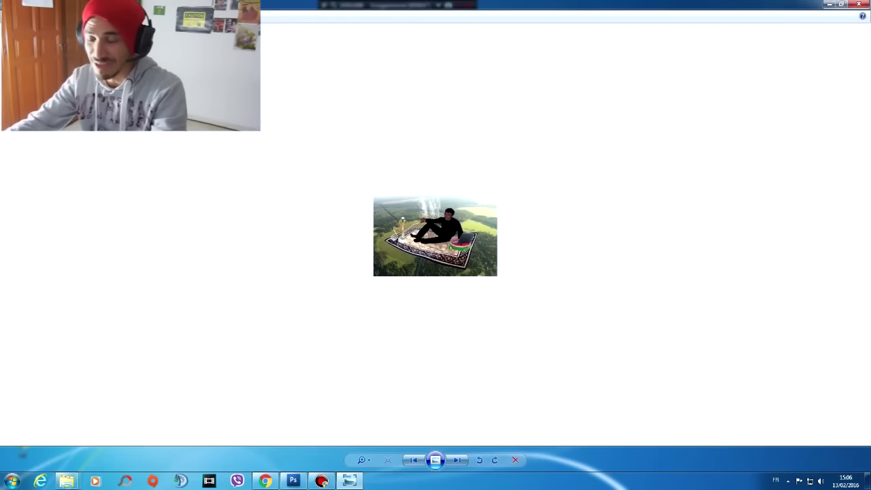
pyautogui.click(859, 4)
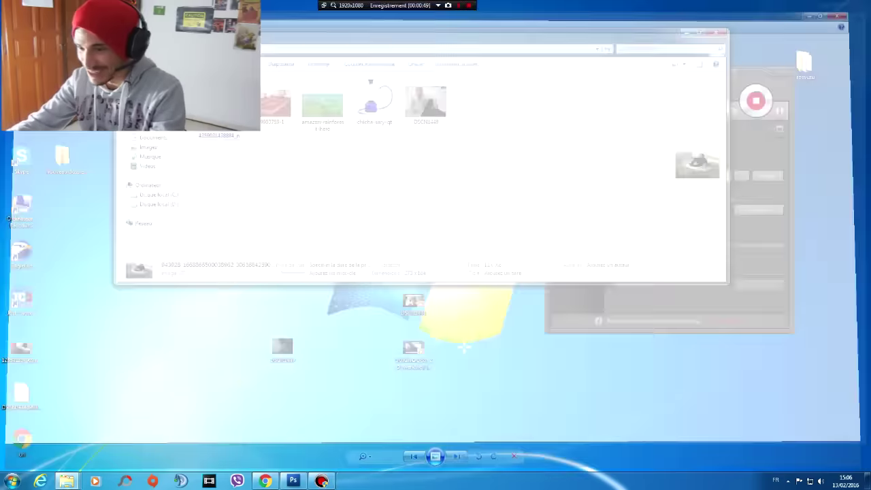
# - View the picture of two men sitting on a fighter jet in subfolder 2
pyautogui.click(127, 48)
pyautogui.doubleClick(256, 104)
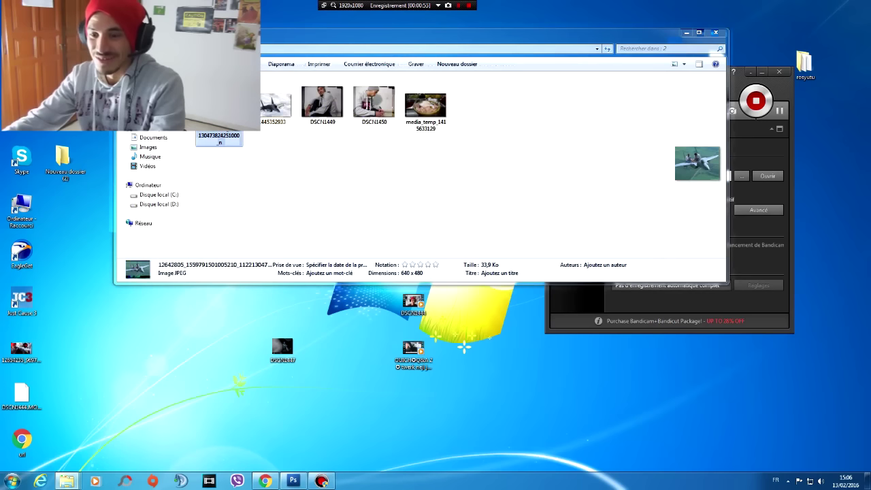
pyautogui.doubleClick(219, 138)
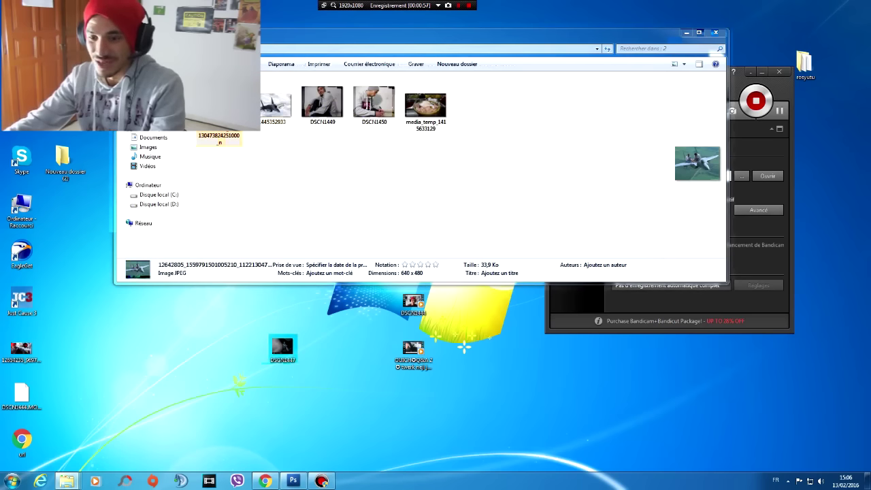
pyautogui.doubleClick(282, 347)
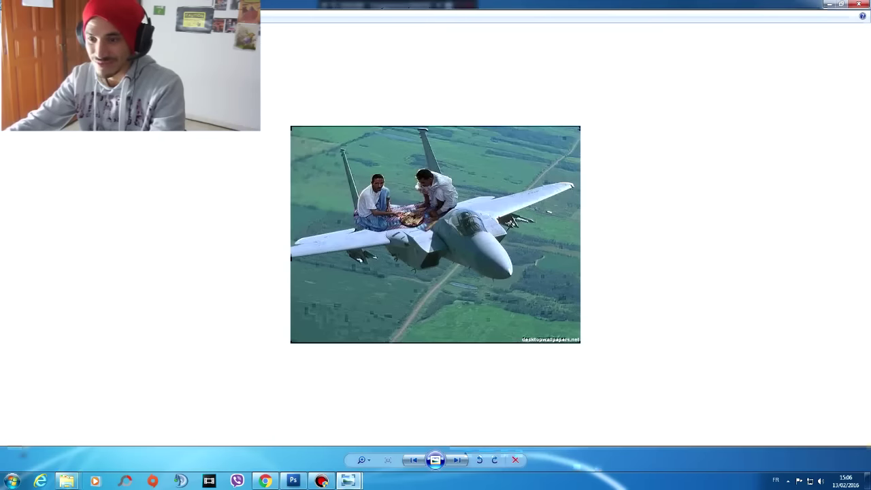
pyautogui.click(859, 4)
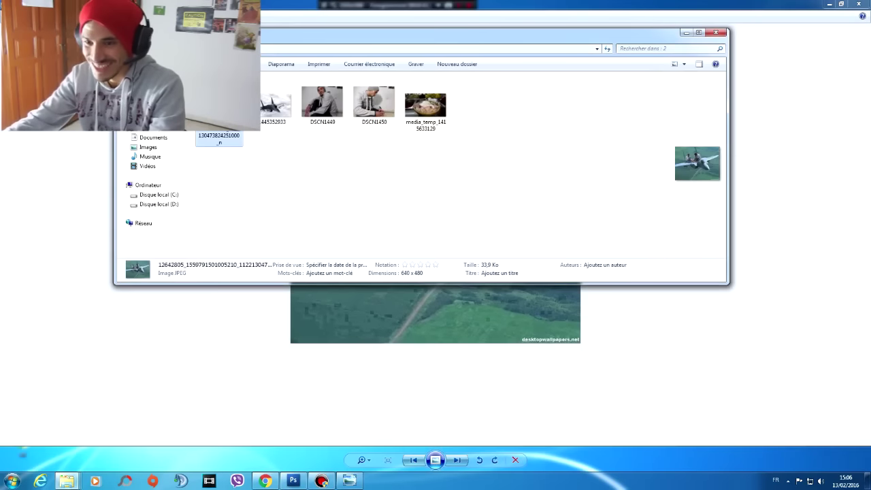
pyautogui.click(859, 4)
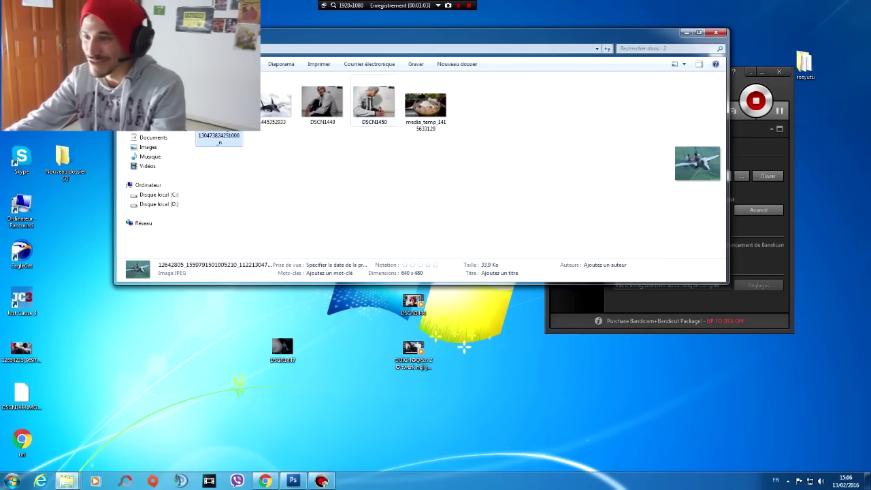
# - View the picture of three men posing with a lion in subfolder 3
pyautogui.click(129, 49)
pyautogui.doubleClick(323, 102)
pyautogui.click(220, 112)
pyautogui.press('Return')
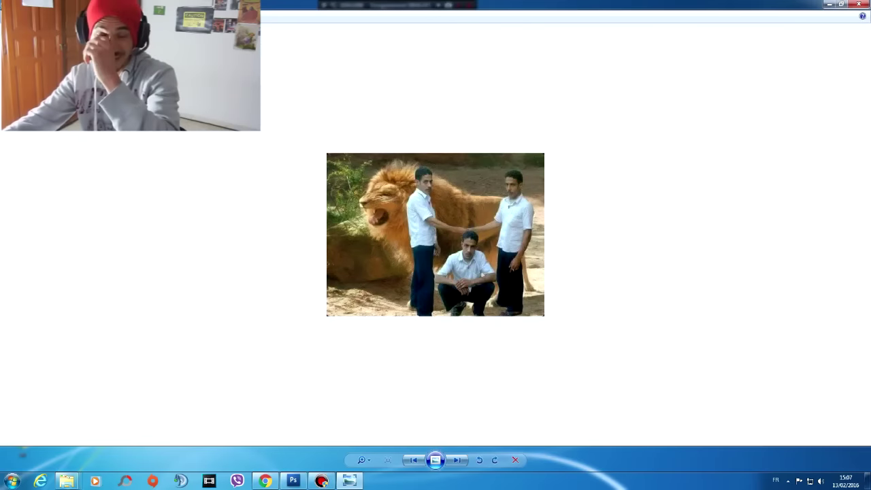
pyautogui.hotkey('alt', 'F4')
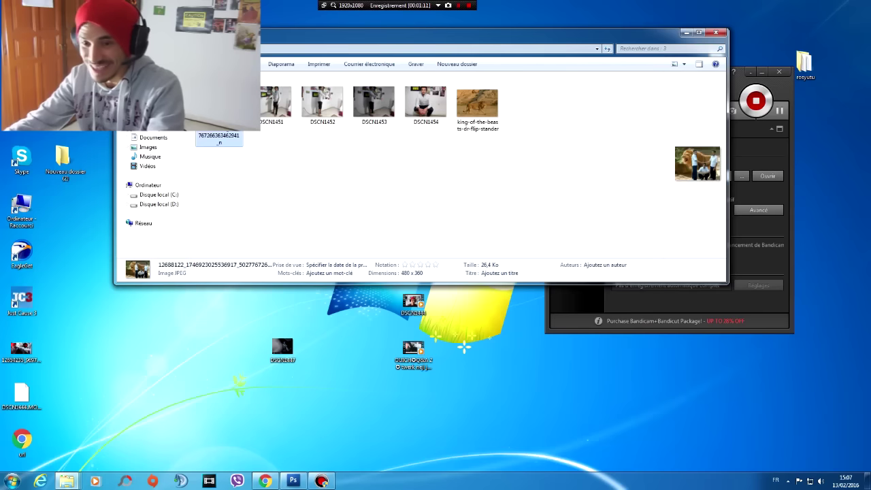
# - View the GTA-style group picture in subfolder 4
pyautogui.press('BackSpace')
pyautogui.press('Right')
pyautogui.press('Return')
pyautogui.press('Right')
pyautogui.press('Right')
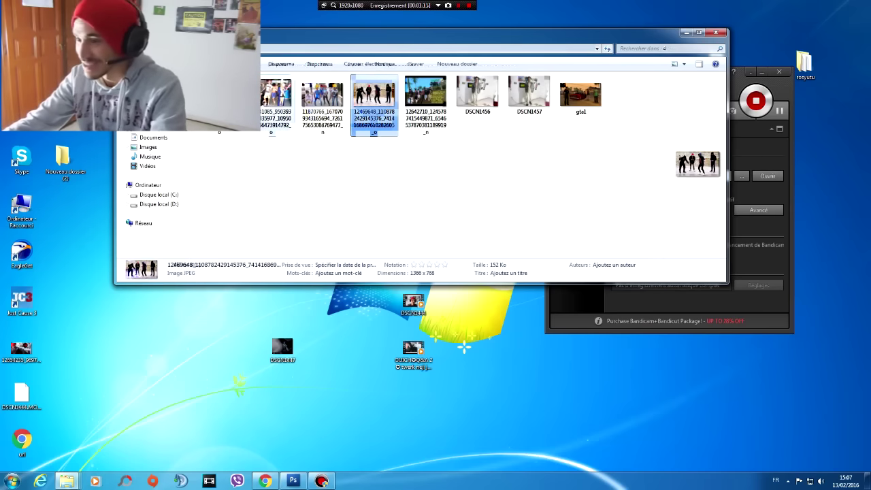
pyautogui.press('Right')
pyautogui.press('Return')
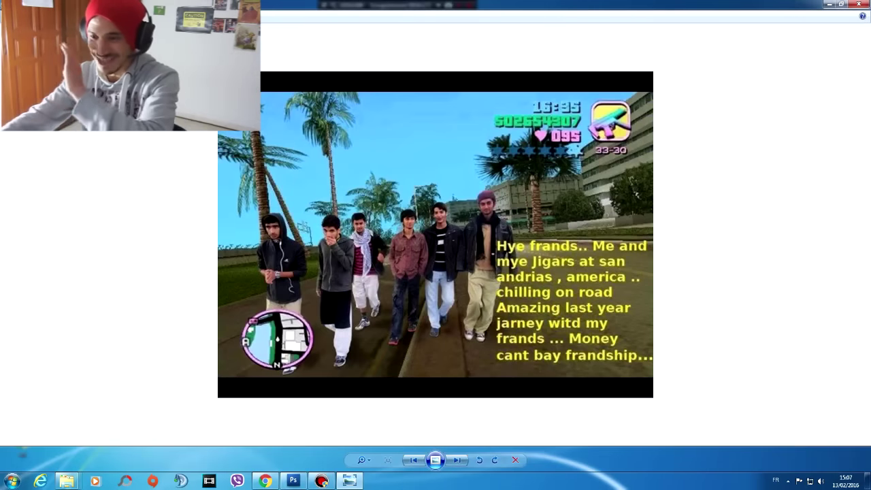
pyautogui.press('Escape')
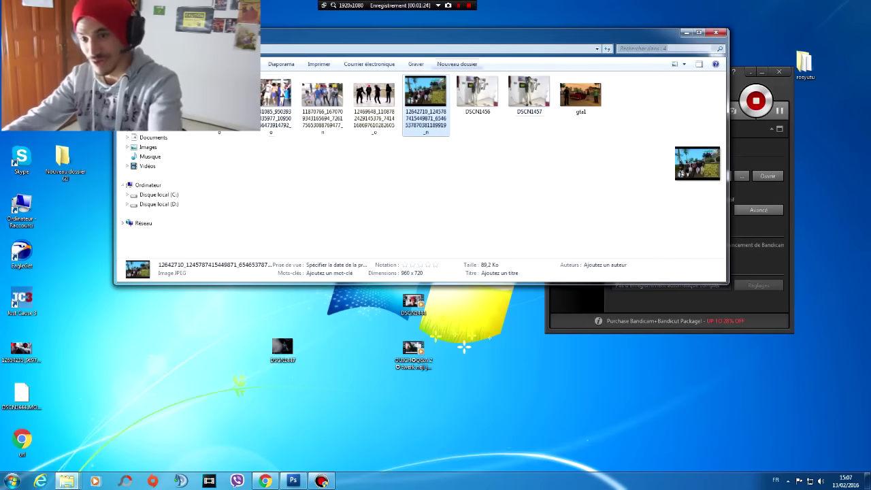
# - Return to the first subfolder and view the flying-carpet reference picture again
pyautogui.click(126, 49)
pyautogui.doubleClick(219, 98)
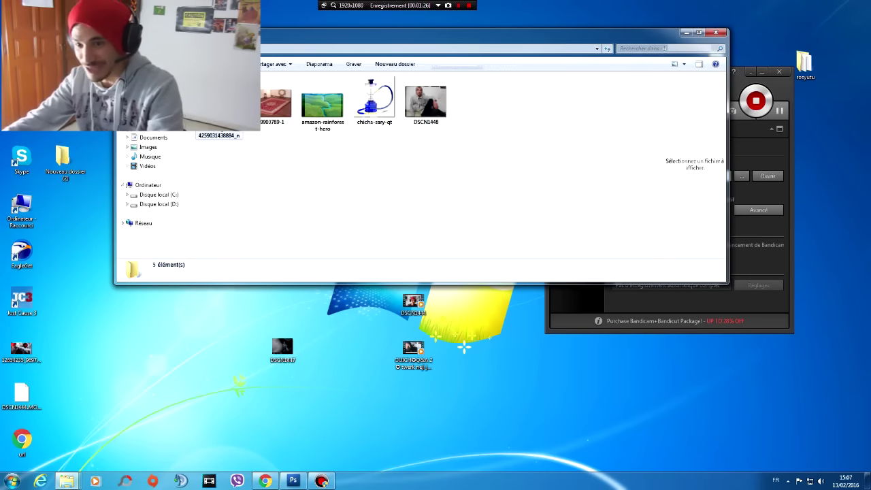
pyautogui.doubleClick(219, 102)
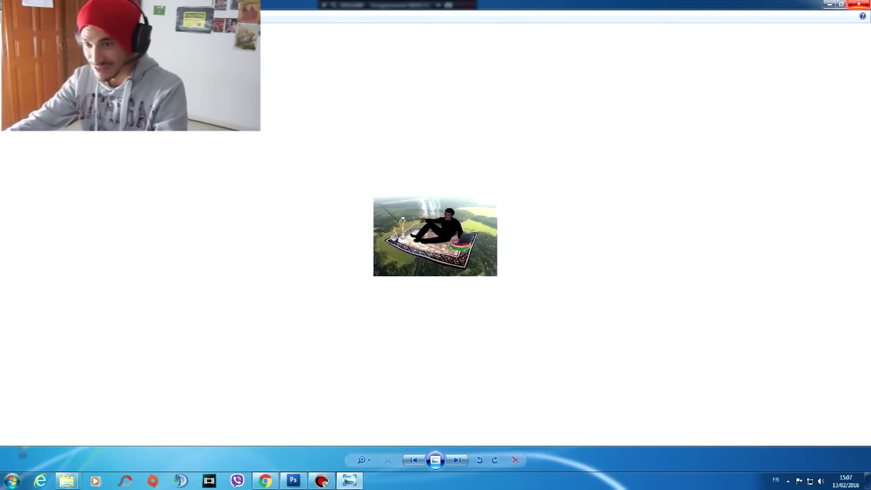
pyautogui.click(859, 5)
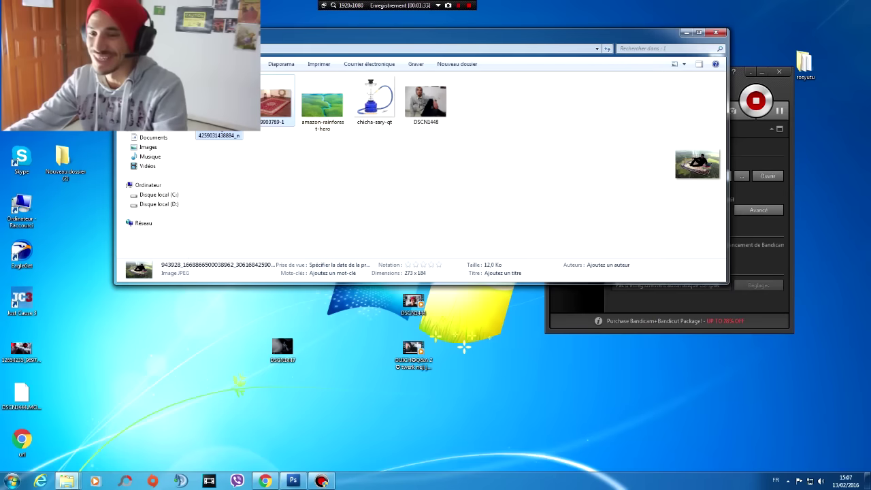
# - Open the carpet photo 99903789-1.jpg in Photoshop and copy the selected carpet to a new layer
pyautogui.rightClick(274, 111)
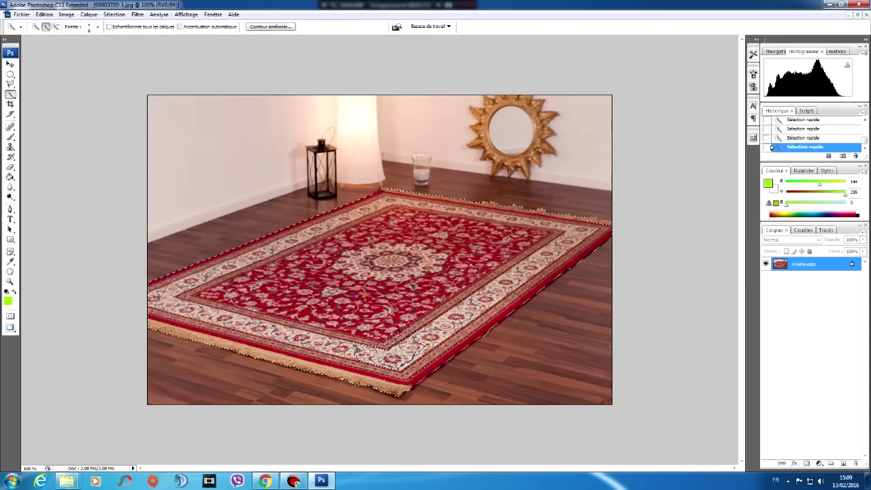
pyautogui.hotkey('ctrl', 'j')
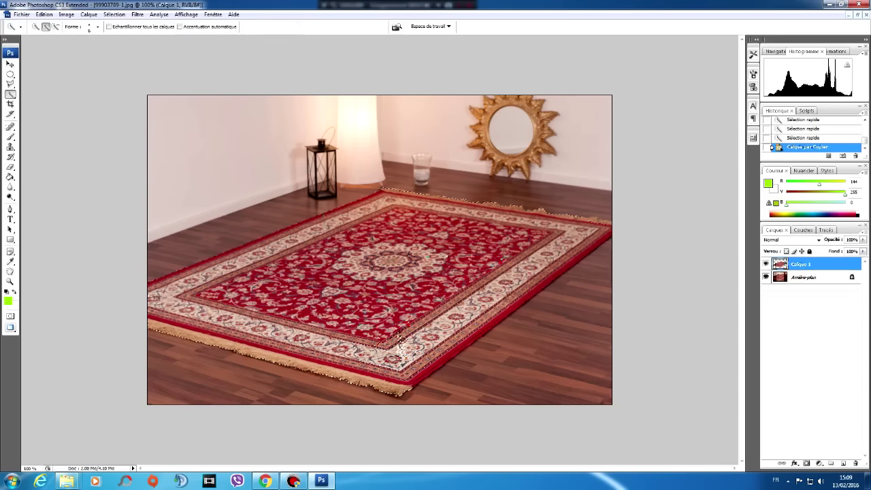
# - Open the seated man's photo DSCN1448.JPG from the image folder in Photoshop
pyautogui.click(67, 482)
pyautogui.click(265, 439)
pyautogui.moveTo(596, 147); pyautogui.dragTo(381, 326)
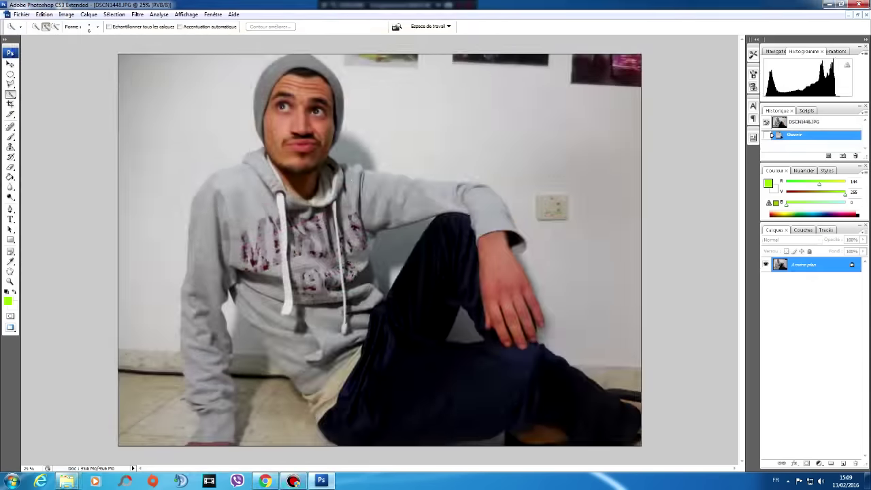
# - Select the seated man with Quick Selection, copy him to a new layer and hide the background layer
pyautogui.moveTo(276, 63)
pyautogui.mouseDown()
pyautogui.moveTo(469, 367)
pyautogui.moveTo(490, 382)
pyautogui.mouseUp()
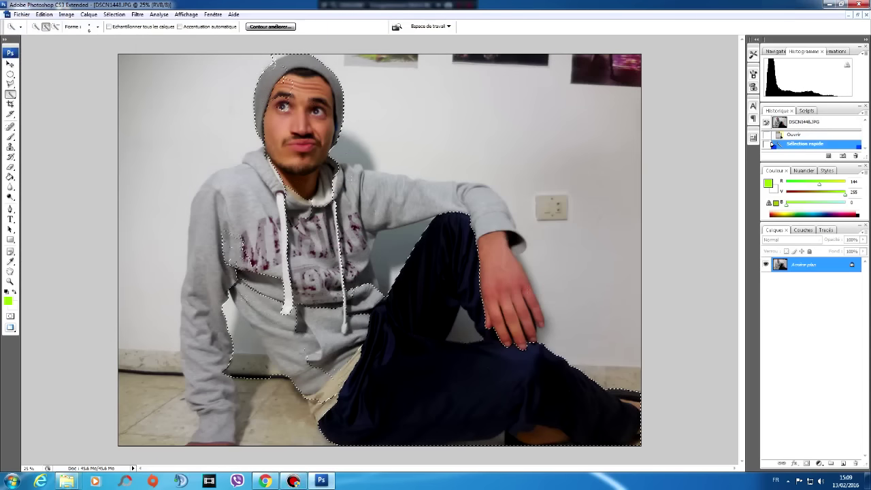
pyautogui.click(531, 418)
pyautogui.moveTo(207, 307); pyautogui.dragTo(214, 409)
pyautogui.click(212, 434)
pyautogui.moveTo(264, 433); pyautogui.dragTo(246, 341)
pyautogui.moveTo(382, 197)
pyautogui.mouseDown()
pyautogui.moveTo(449, 200)
pyautogui.moveTo(496, 221)
pyautogui.mouseUp()
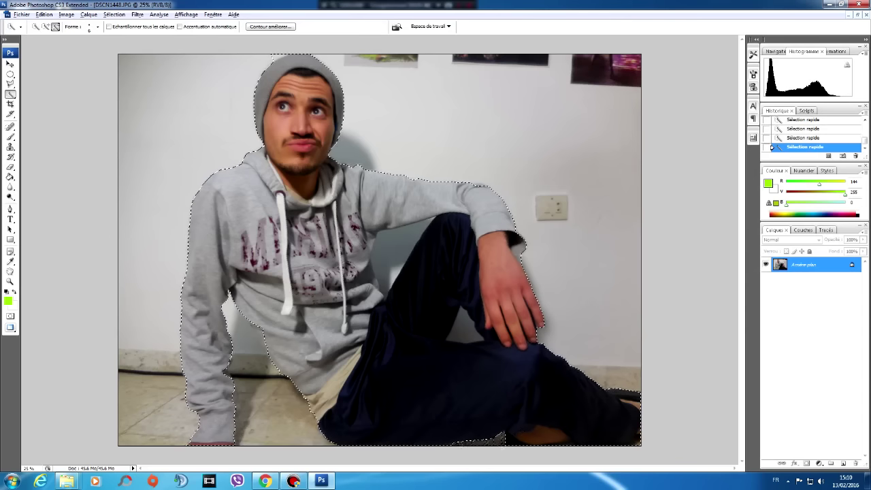
pyautogui.hotkey('ctrl', 'j')
pyautogui.click(766, 279)
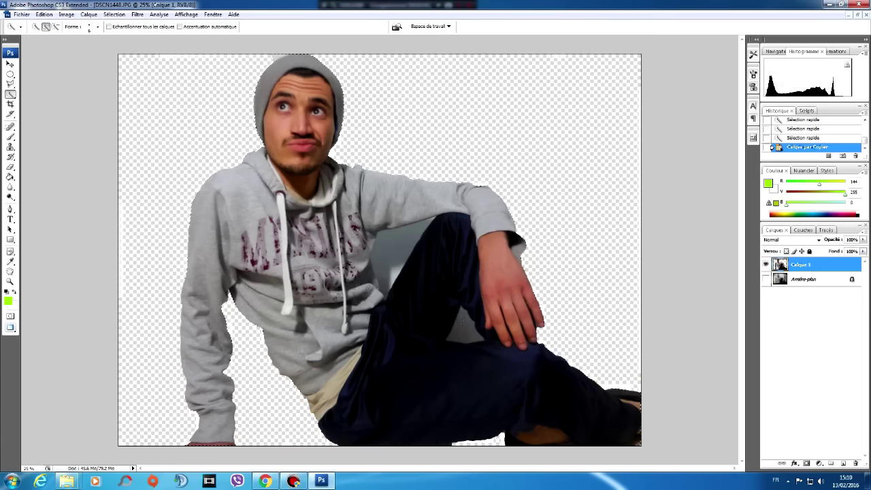
# - Quick-select the leftover wall areas between the man's arm and legs, invert the selection and copy it to a new layer
pyautogui.click(400, 246)
pyautogui.click(391, 259)
pyautogui.click(386, 279)
pyautogui.click(383, 268)
pyautogui.click(390, 279)
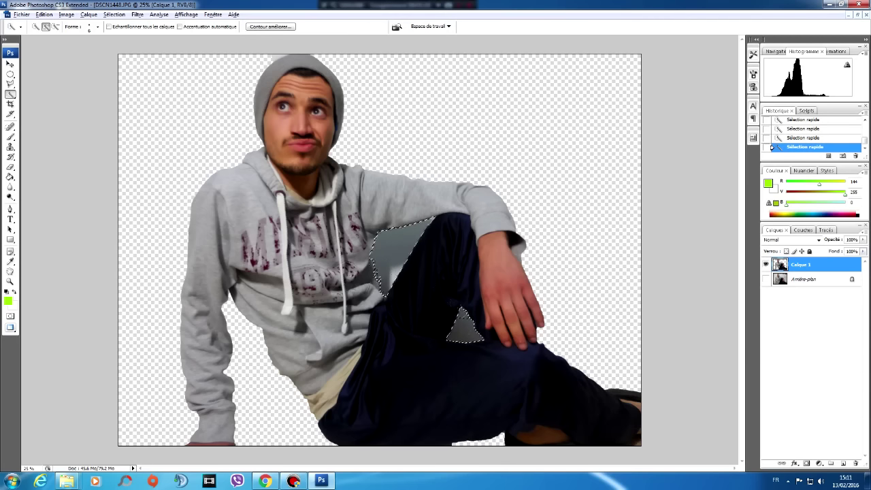
pyautogui.hotkey('ctrl', 'shift', 'i')
pyautogui.hotkey('ctrl', 'j')
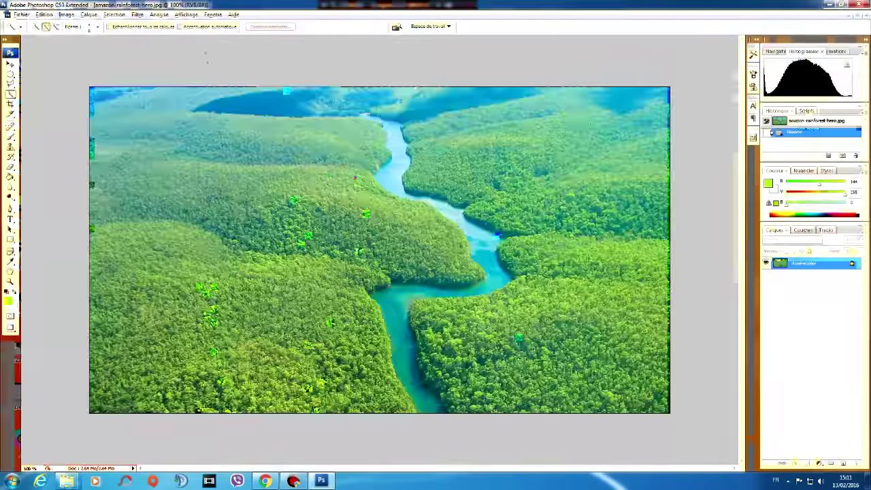
# - Tile the open documents and move the carpet and man cut-outs into amazon-rainforest-hero.jpg
pyautogui.click(213, 14)
pyautogui.moveTo(225, 25)
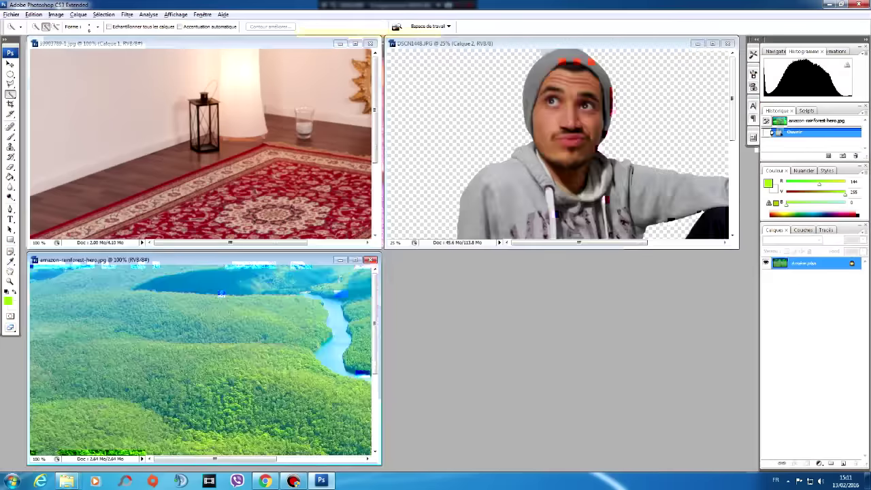
pyautogui.press('v')
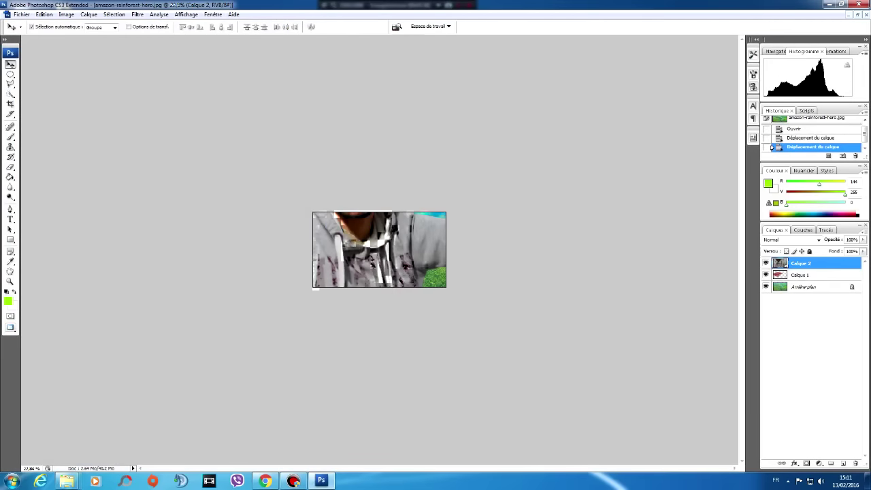
# - Scale the man's layer to 74.3% with Free Transform and seat him on the carpet
pyautogui.hotkey('ctrl', 't')
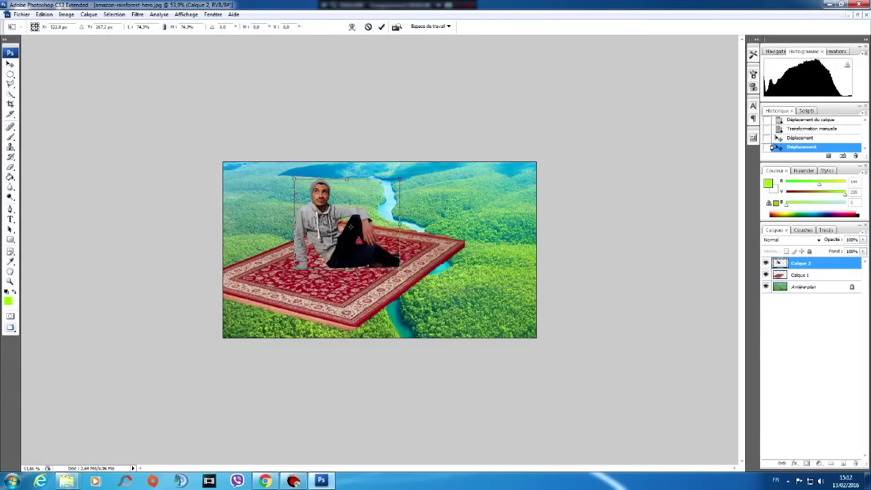
pyautogui.press('Return')
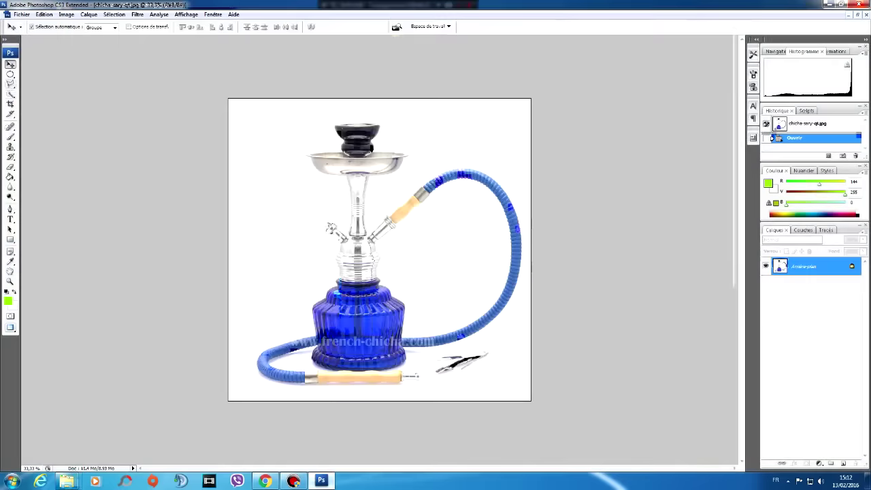
# - Select the white background of chicha-sary-qt.jpg with the Magic Wand and copy the selection to a new layer
pyautogui.click(11, 94)
pyautogui.click(65, 101)
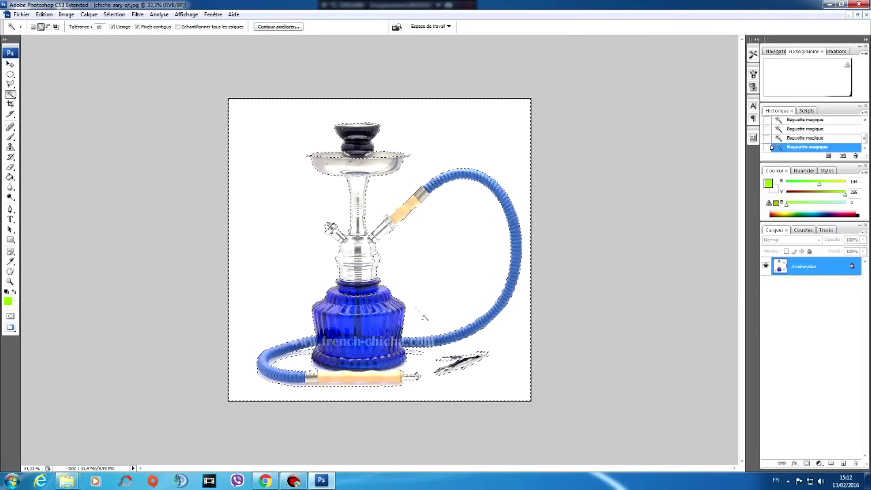
pyautogui.hotkey('ctrl', 'j')
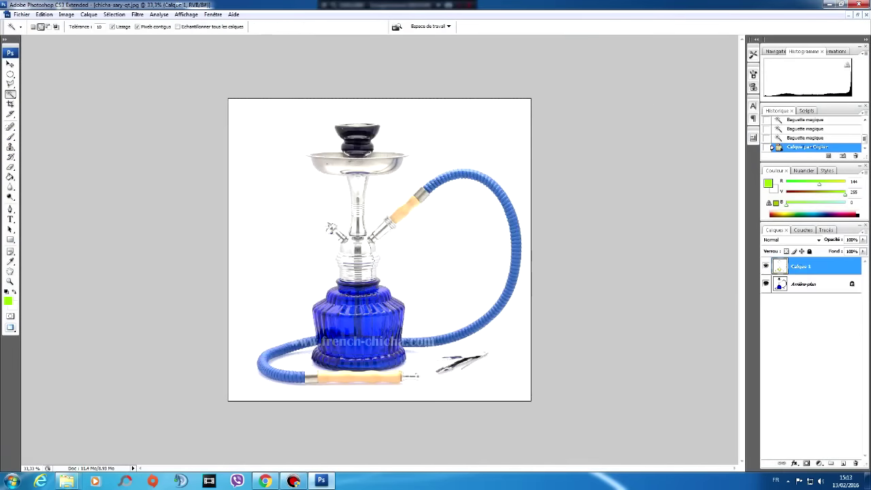
# - Invert the selection around the hookah and copy the cut-out to a new layer
pyautogui.click(114, 14)
pyautogui.click(126, 50)
pyautogui.hotkey('ctrl', 'j')
# - Tile the open documents horizontally and move the hookah cut-out into amazon-rainforest-hero.jpg
pyautogui.click(213, 14)
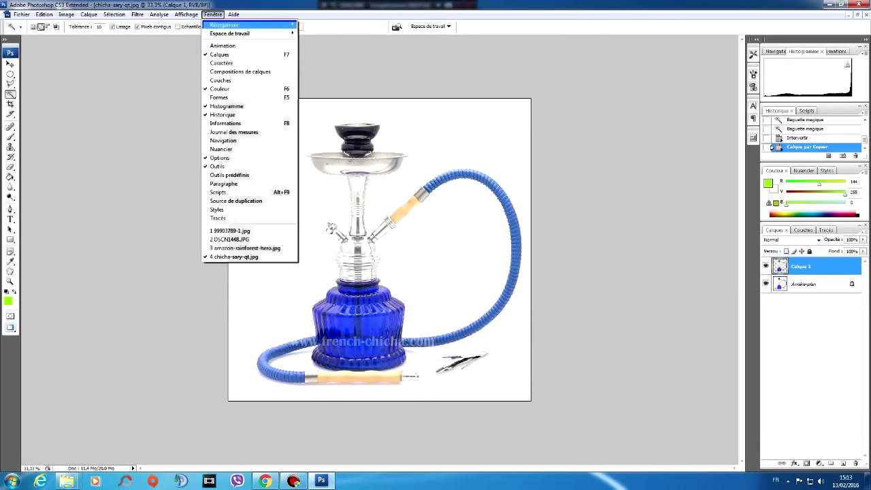
pyautogui.moveTo(234, 24)
pyautogui.click(341, 32)
pyautogui.click(11, 63)
pyautogui.moveTo(536, 401); pyautogui.dragTo(193, 380)
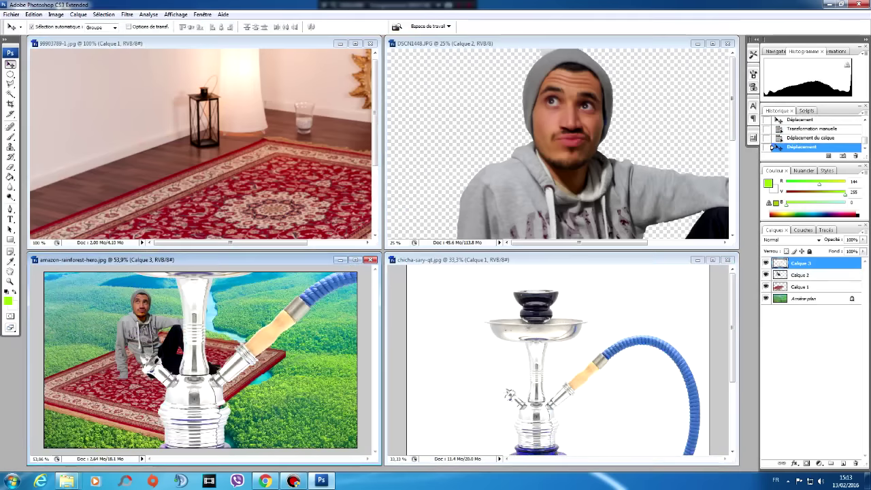
# - Scale the hookah layer down with Free Transform and place it on the carpet beside the seated man
pyautogui.click(356, 260)
pyautogui.hotkey('ctrl', 't')
pyautogui.moveTo(211, 83); pyautogui.dragTo(417, 289)
pyautogui.moveTo(528, 400); pyautogui.dragTo(322, 252)
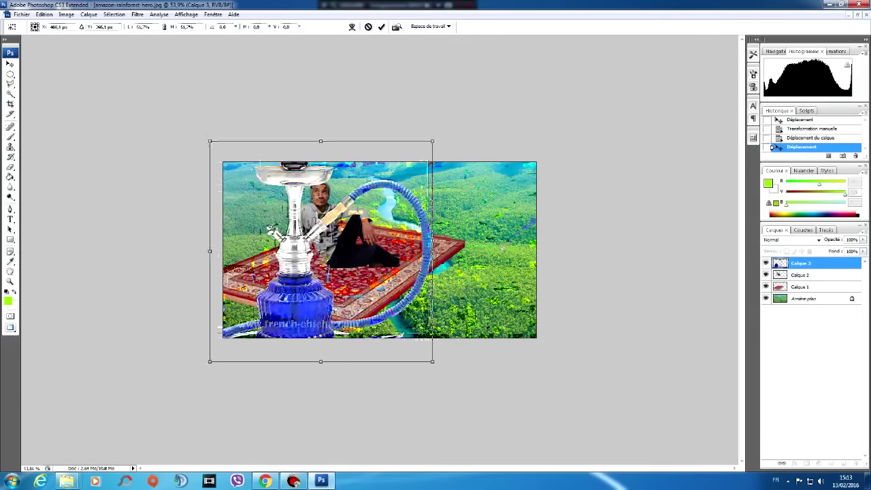
pyautogui.moveTo(211, 141); pyautogui.dragTo(332, 262)
pyautogui.moveTo(361, 304); pyautogui.dragTo(270, 226)
pyautogui.moveTo(242, 184); pyautogui.dragTo(286, 227)
pyautogui.moveTo(314, 258); pyautogui.dragTo(329, 237)
pyautogui.press('Return')
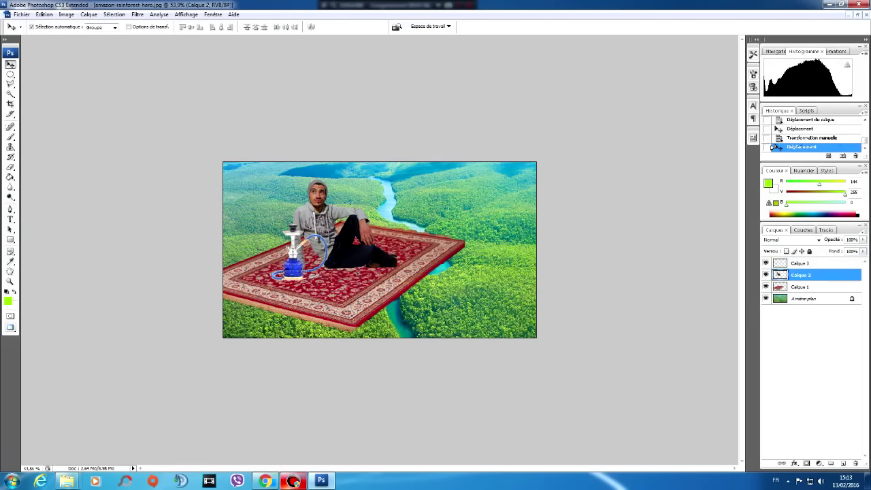
# - Bring the original flying-carpet montage from its Explorer folder into Photoshop and tile all documents horizontally
pyautogui.click(67, 481)
pyautogui.click(265, 481)
pyautogui.click(859, 4)
pyautogui.click(67, 481)
pyautogui.moveTo(219, 106); pyautogui.dragTo(422, 381)
pyautogui.click(186, 14)
pyautogui.moveTo(213, 14)
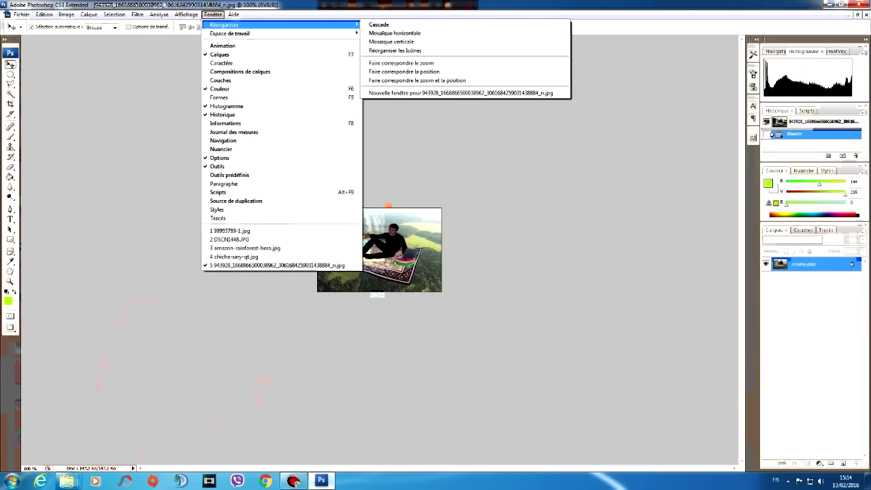
pyautogui.click(395, 33)
# - Close the carpet, man and hookah source documents and tile the rainforest montage and the original vertically
pyautogui.click(728, 43)
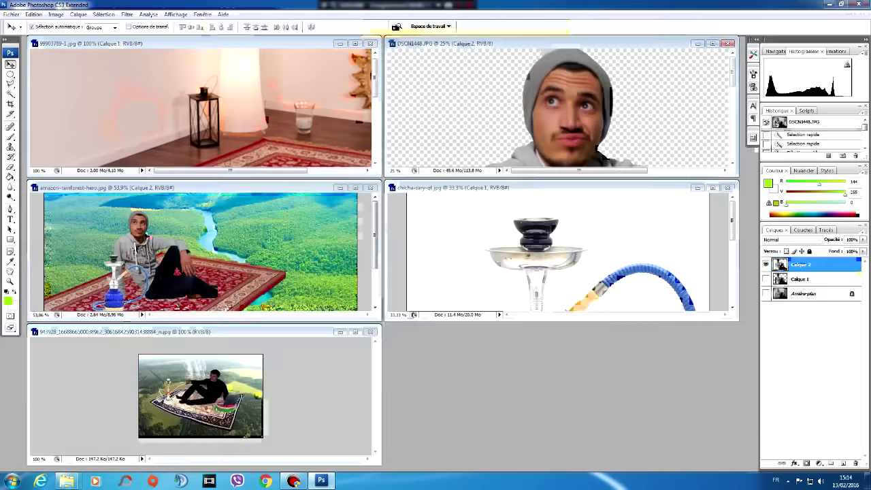
pyautogui.click(435, 185)
pyautogui.click(728, 187)
pyautogui.click(436, 184)
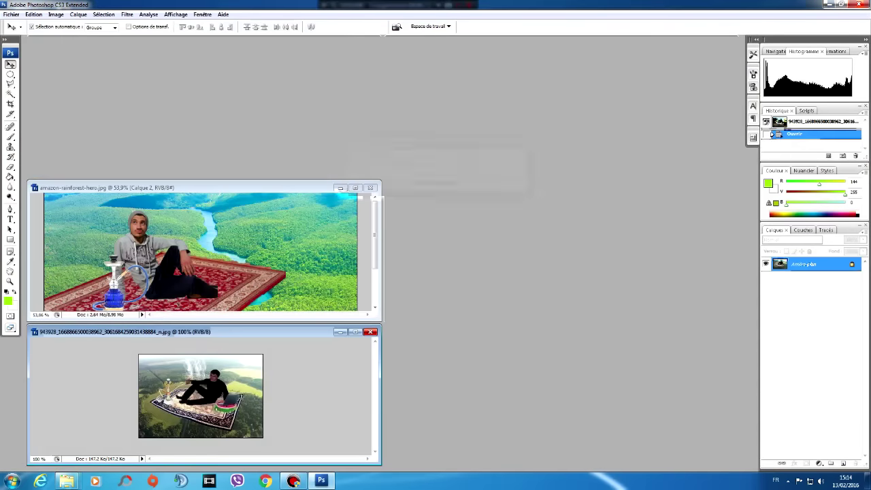
pyautogui.click(202, 14)
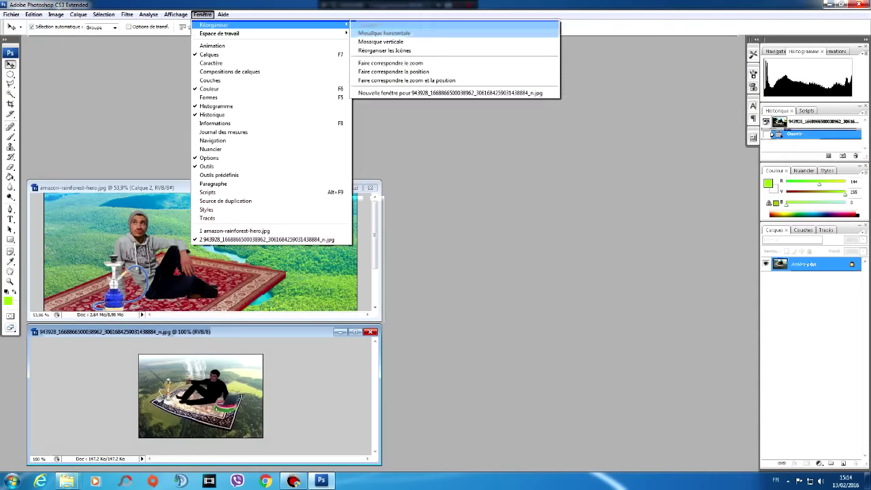
pyautogui.click(381, 41)
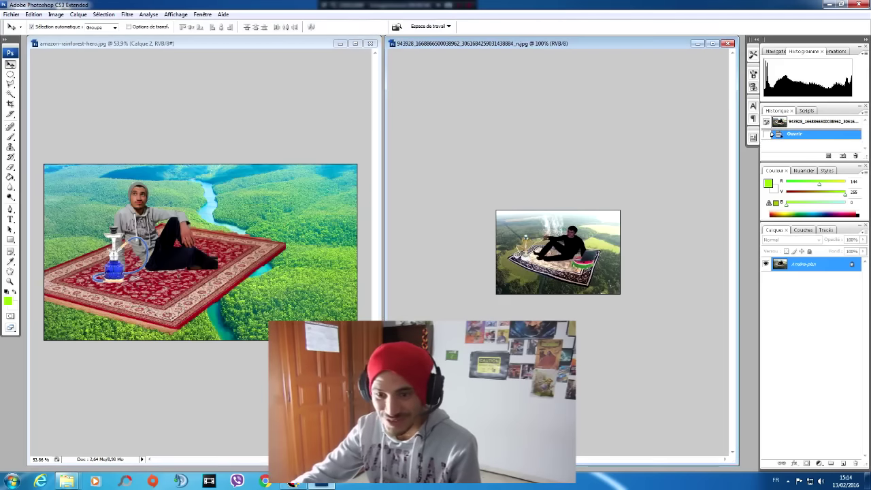
# - Scale the carpet layer down slightly with Free Transform and reposition it beneath the man and hookah
pyautogui.click(204, 102)
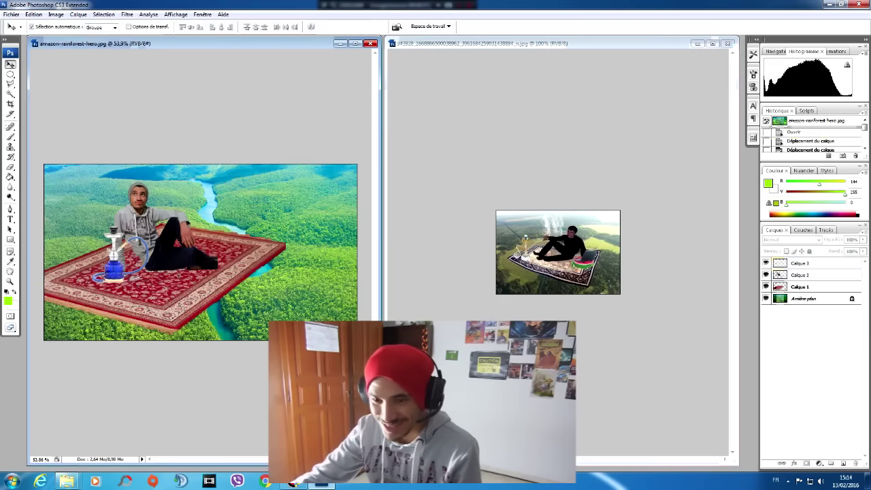
pyautogui.moveTo(205, 288); pyautogui.dragTo(215, 272)
pyautogui.hotkey('ctrl', 't')
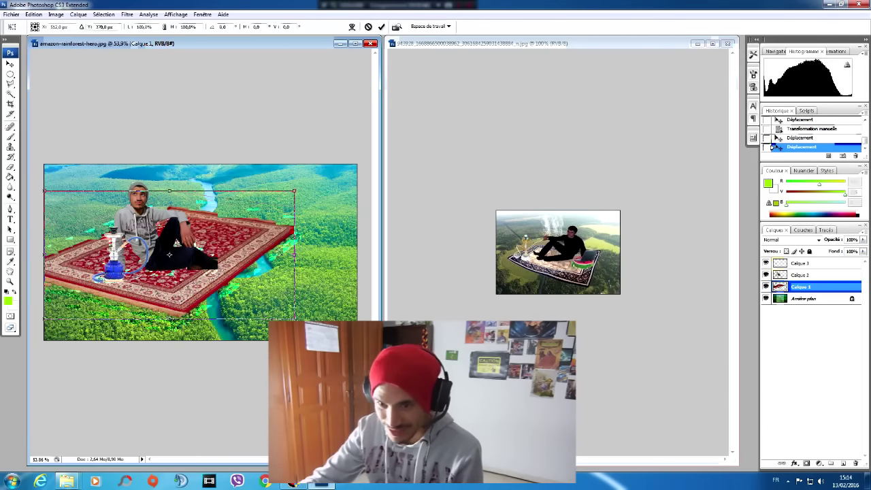
pyautogui.moveTo(295, 190); pyautogui.dragTo(273, 202)
pyautogui.moveTo(204, 270); pyautogui.dragTo(156, 248)
pyautogui.press('Return')
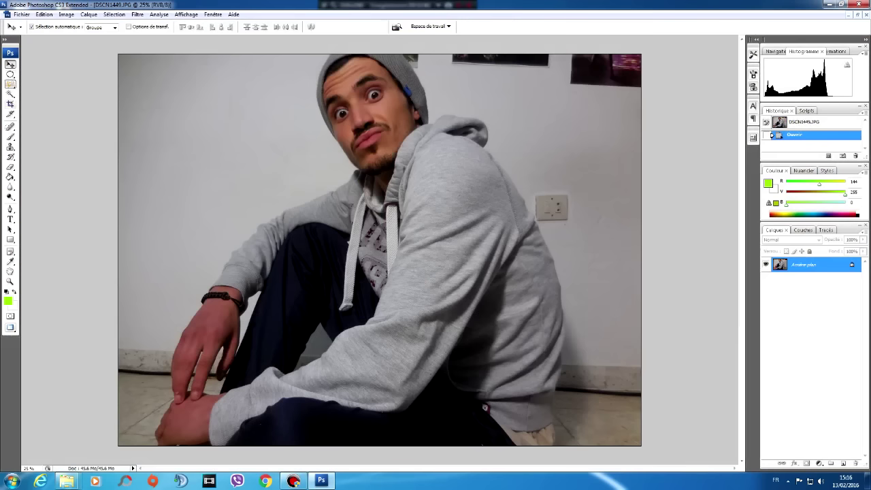
# - Activate the Quick Selection tool for cutting the man out of DSCN1449.JPG
pyautogui.click(10, 94)
pyautogui.rightClick(11, 94)
pyautogui.click(57, 93)
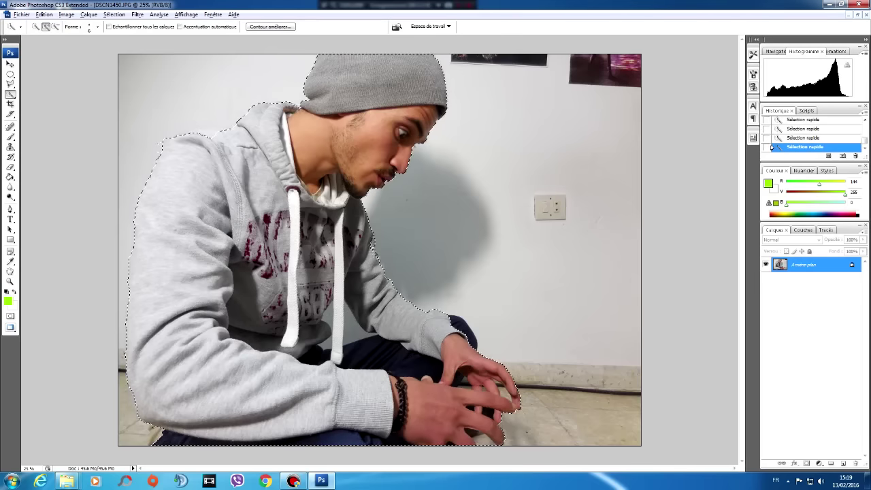
# - Subtract the background gaps around the hoodie cords and fingers from the man's selection and copy him to a new layer
pyautogui.keyDown('alt'); pyautogui.click(351, 326); pyautogui.keyUp('alt')
pyautogui.keyDown('alt'); pyautogui.click(328, 322); pyautogui.keyUp('alt')
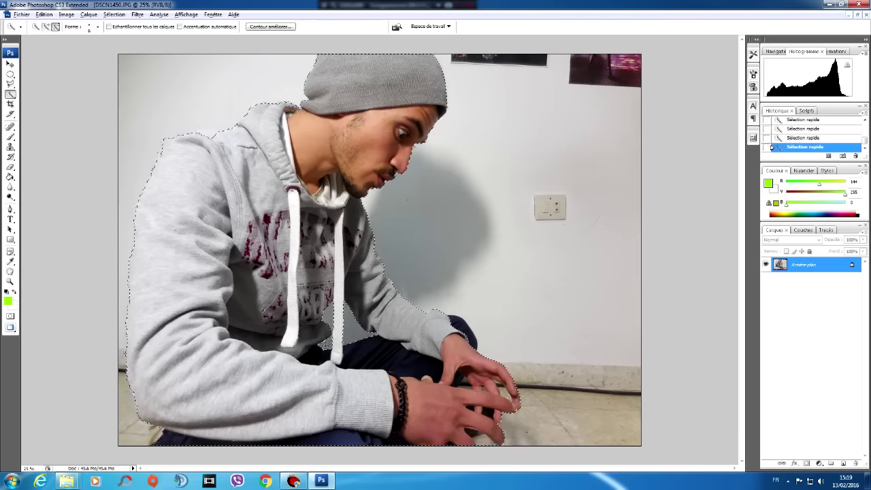
pyautogui.keyDown('alt'); pyautogui.click(461, 385); pyautogui.keyUp('alt')
pyautogui.keyDown('alt'); pyautogui.click(485, 441); pyautogui.keyUp('alt')
pyautogui.keyDown('alt'); pyautogui.click(502, 390); pyautogui.keyUp('alt')
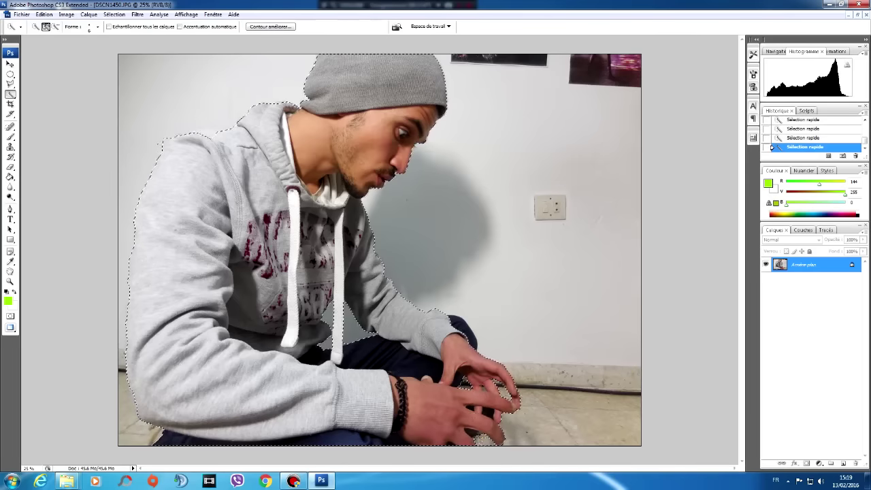
pyautogui.press('v')
pyautogui.hotkey('ctrl', 'j')
# - Tile the documents horizontally and move the man cut-out from DSCN1450.JPG into a1445352933.jpg
pyautogui.click(212, 15)
pyautogui.moveTo(228, 25)
pyautogui.click(403, 34)
pyautogui.moveTo(286, 255); pyautogui.dragTo(613, 122)
pyautogui.moveTo(613, 272); pyautogui.dragTo(599, 203)
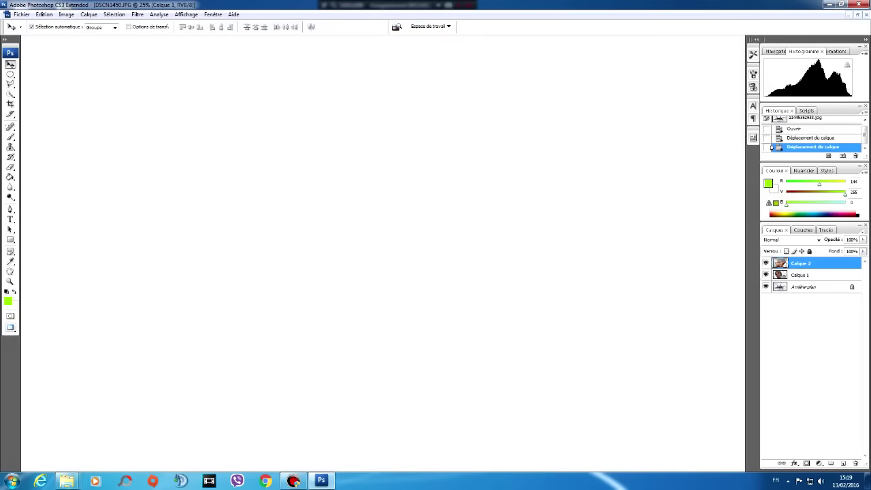
pyautogui.click(212, 13)
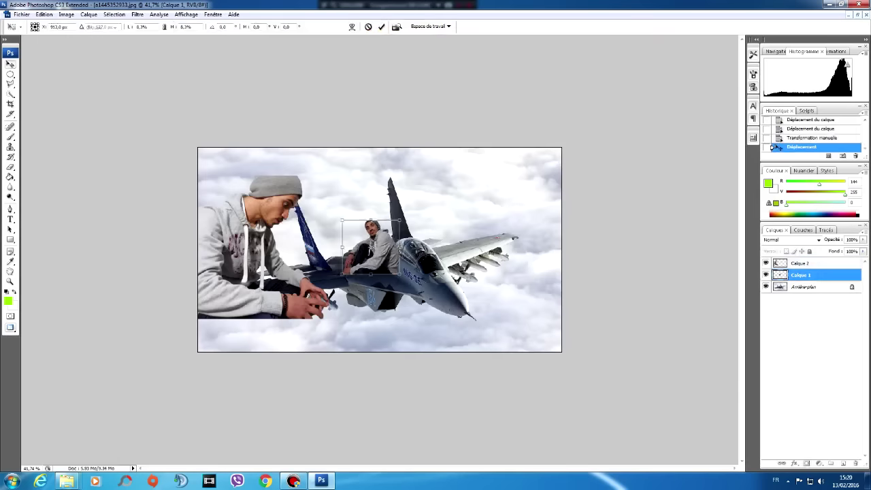
# - Scale the downward-looking man down with Free Transform and seat him on the jet's wing facing the other man
pyautogui.moveTo(286, 245); pyautogui.dragTo(330, 266)
pyautogui.moveTo(289, 226); pyautogui.dragTo(307, 244)
pyautogui.moveTo(339, 276); pyautogui.dragTo(312, 253)
pyautogui.press('Return')
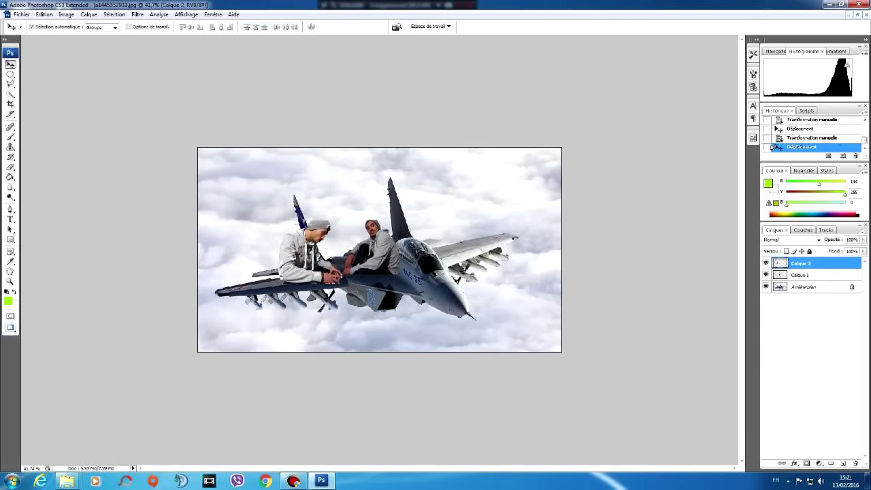
pyautogui.scroll(5, 312, 253)
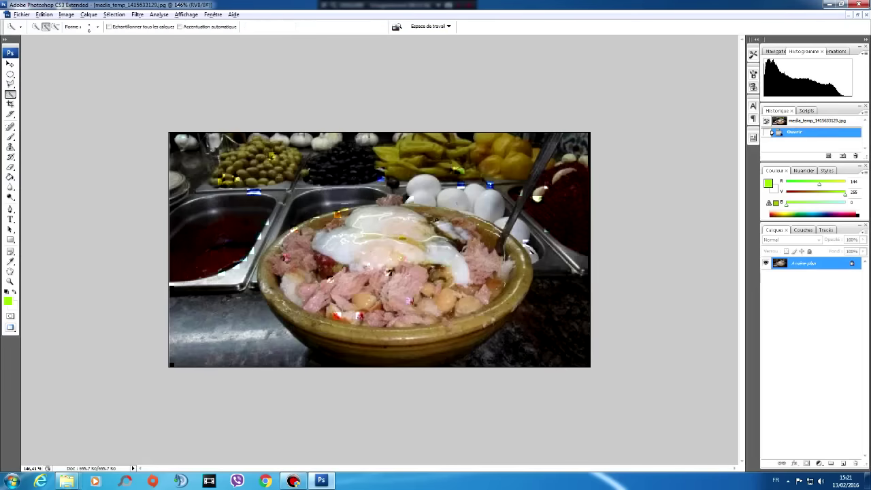
# - Quick-select the food bowl in media_temp_1415633129.jpg, subtract the excess counter area and copy the bowl to a new layer
pyautogui.moveTo(461, 212)
pyautogui.mouseDown()
pyautogui.moveTo(469, 347)
pyautogui.moveTo(483, 341)
pyautogui.mouseUp()
pyautogui.moveTo(519, 288)
pyautogui.mouseDown()
pyautogui.moveTo(390, 214)
pyautogui.moveTo(313, 251)
pyautogui.moveTo(278, 289)
pyautogui.mouseUp()
pyautogui.click(276, 266)
pyautogui.keyDown('alt'); pyautogui.click(307, 362); pyautogui.keyUp('alt')
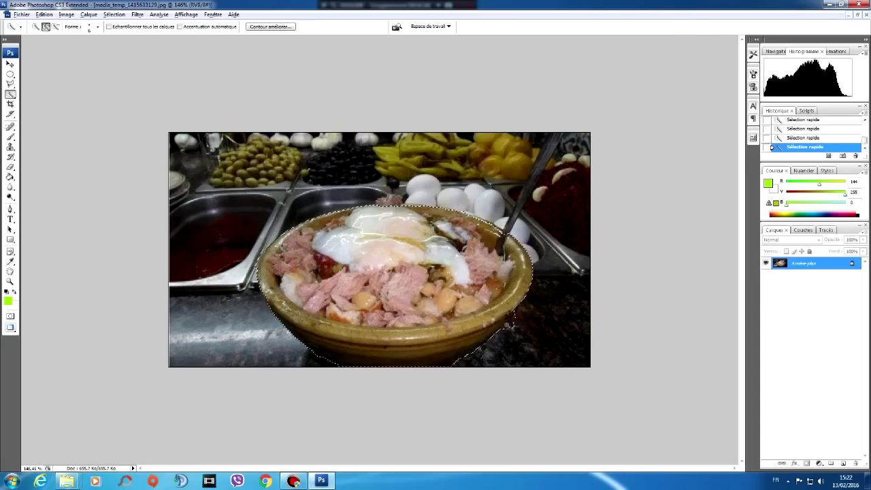
pyautogui.hotkey('ctrl', 'j')
# - Tile the documents horizontally and move the bowl cut-out into a1445352933.jpg
pyautogui.click(10, 63)
pyautogui.click(213, 14)
pyautogui.moveTo(232, 24)
pyautogui.click(408, 32)
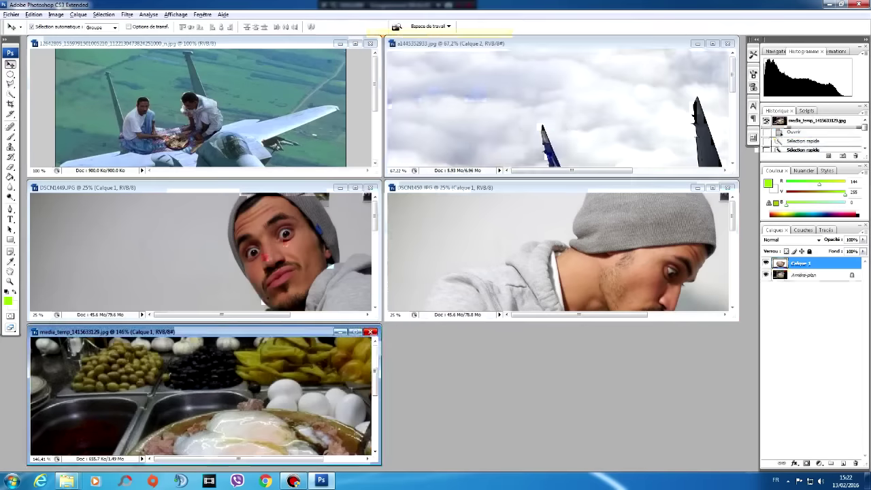
pyautogui.moveTo(300, 432); pyautogui.dragTo(550, 136)
# - Maximize the jet montage, scale the bowl down with Free Transform and place it between the two men
pyautogui.click(721, 43)
pyautogui.moveTo(262, 193); pyautogui.dragTo(307, 251)
pyautogui.hotkey('ctrl', 't')
pyautogui.moveTo(224, 224); pyautogui.dragTo(277, 273)
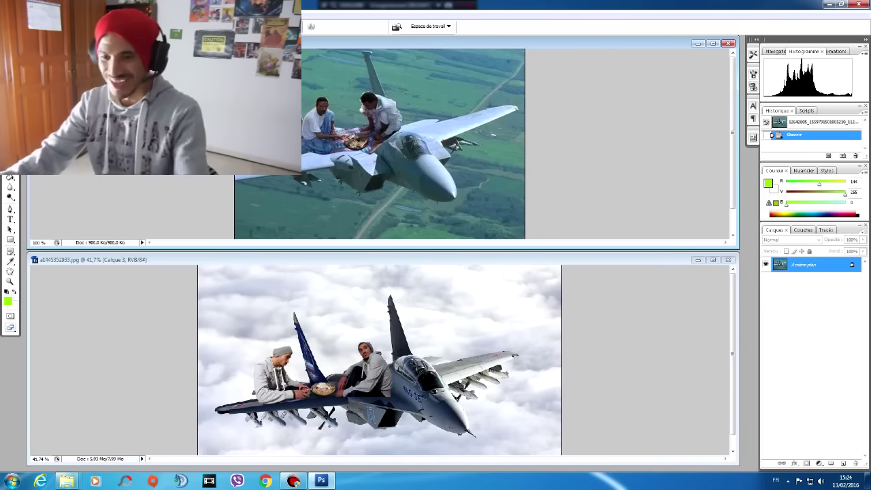
# - Compare the fighter-jet montage with the original image side by side, at closer zoom in both windows
pyautogui.moveTo(274, 382); pyautogui.dragTo(274, 382)
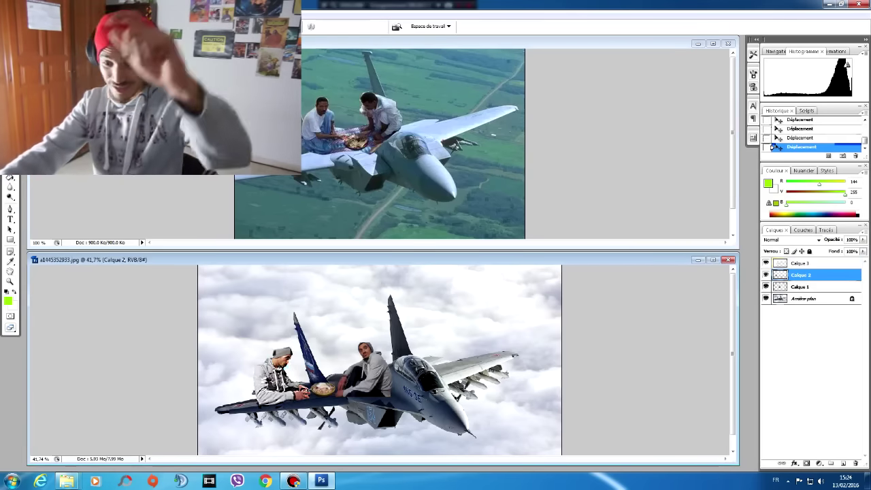
pyautogui.moveTo(371, 377); pyautogui.dragTo(371, 376)
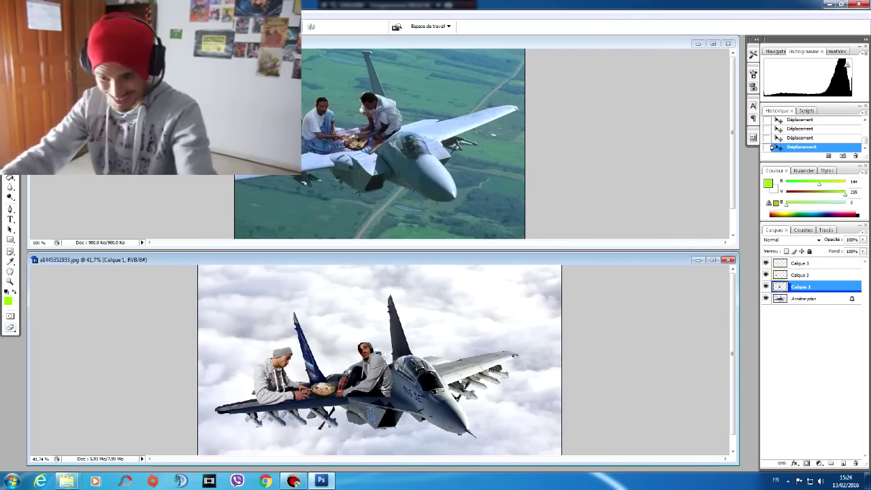
pyautogui.press('f')
pyautogui.click(217, 15)
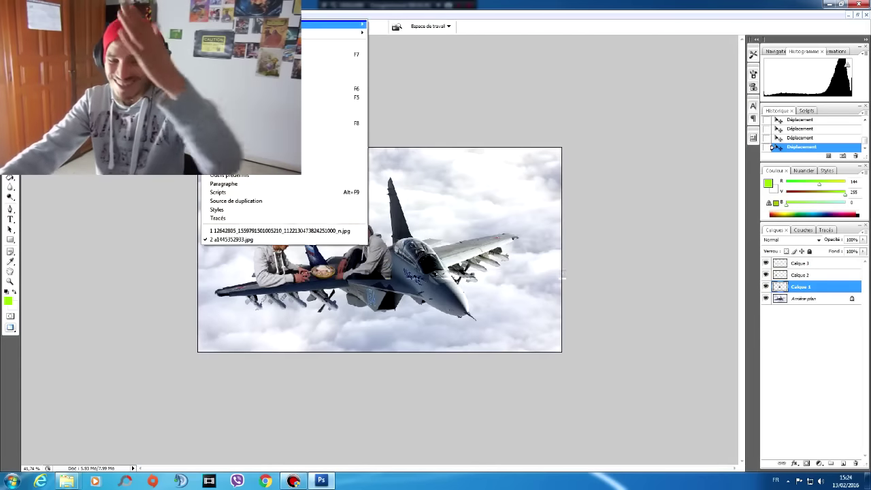
pyautogui.moveTo(235, 25)
pyautogui.click(406, 33)
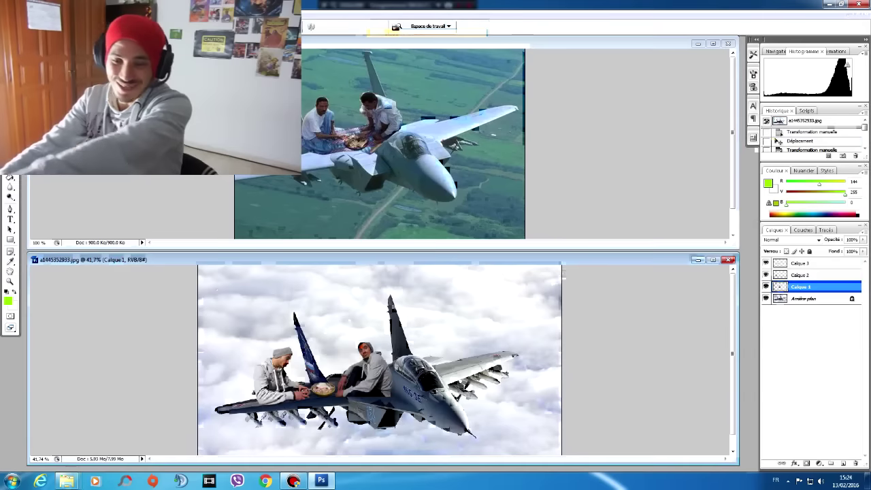
pyautogui.click(526, 60)
pyautogui.scroll(6, 527, 61)
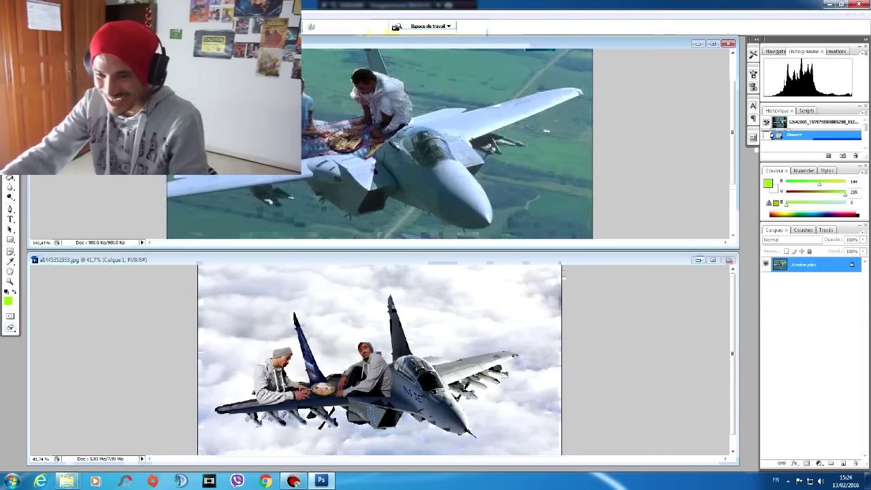
pyautogui.click(563, 276)
pyautogui.scroll(2, 564, 276)
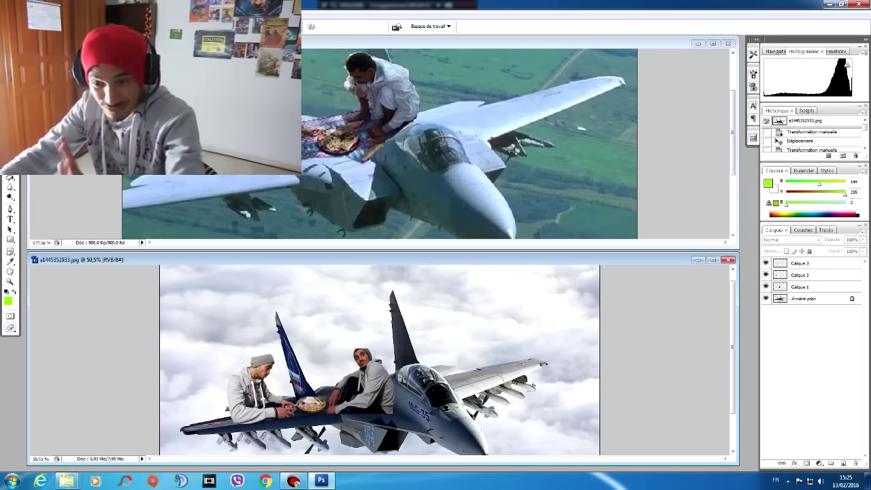
# - Switch to Explorer, open folder 3 and preview the original lion montage with the three men
pyautogui.click(67, 481)
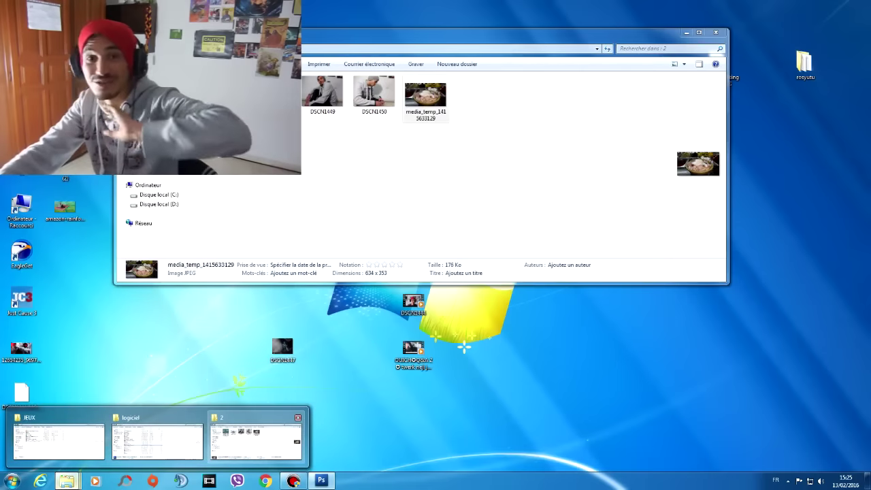
pyautogui.click(256, 439)
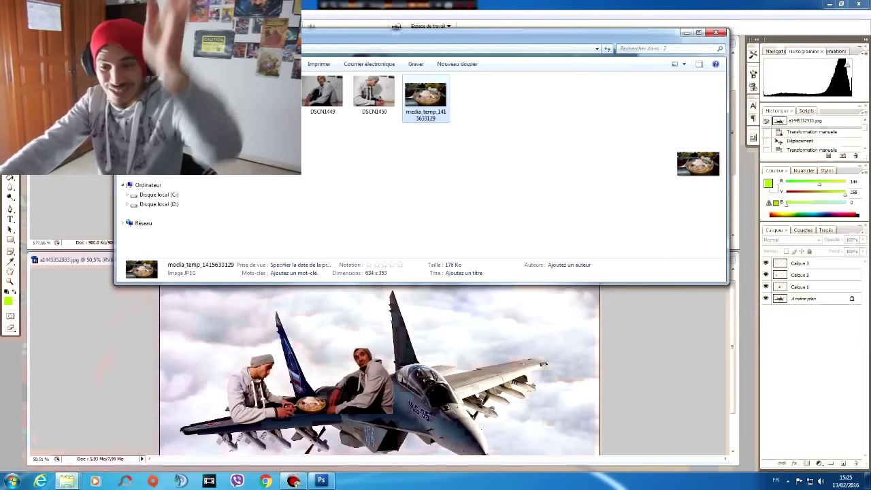
pyautogui.click(127, 48)
pyautogui.doubleClick(321, 93)
pyautogui.doubleClick(219, 92)
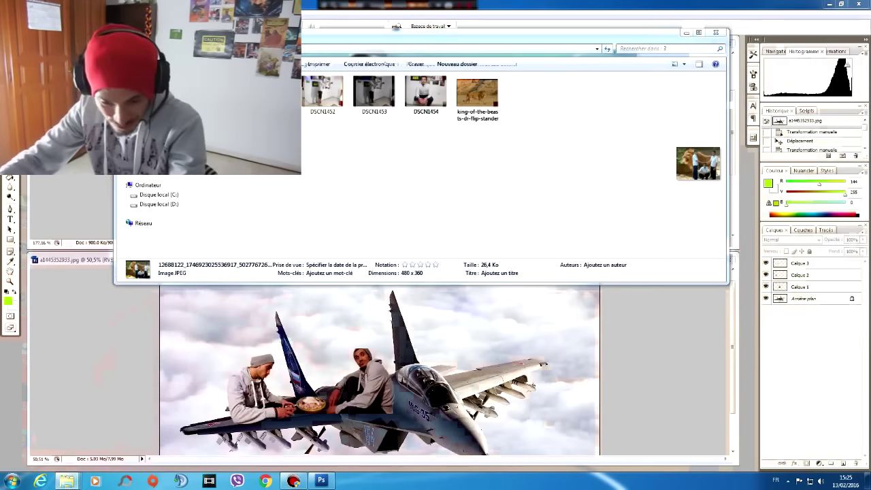
pyautogui.press('Return')
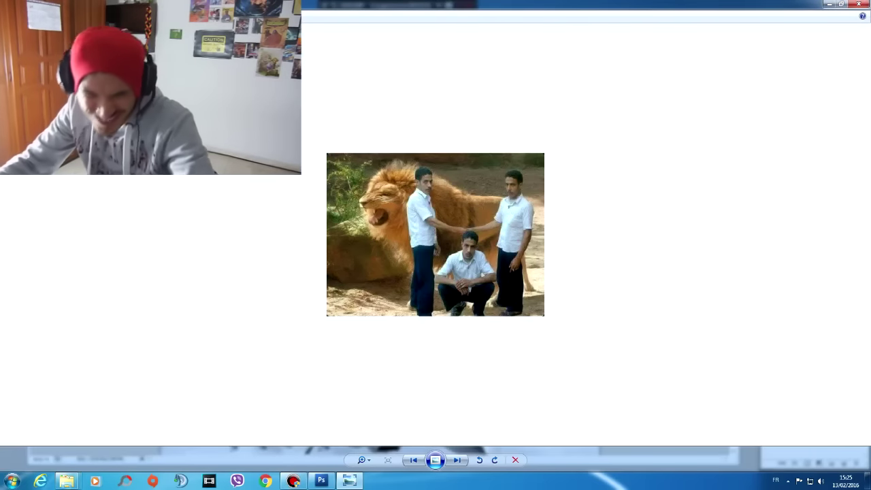
pyautogui.click(859, 4)
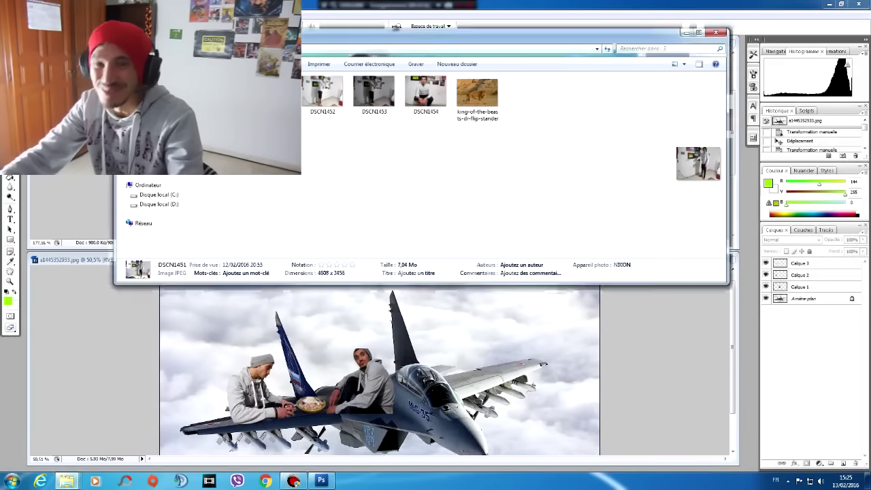
# - Preview the photo of the man standing with an outstretched arm and close the viewer
pyautogui.click(435, 191)
pyautogui.doubleClick(323, 92)
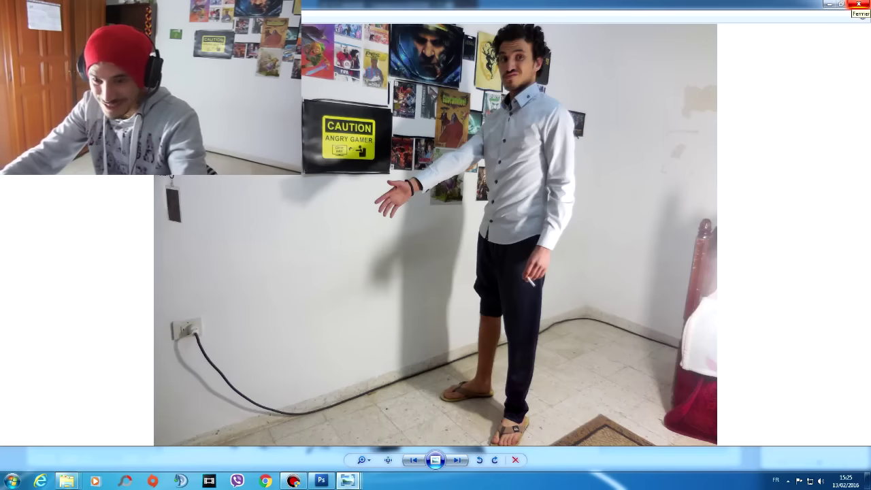
pyautogui.click(859, 5)
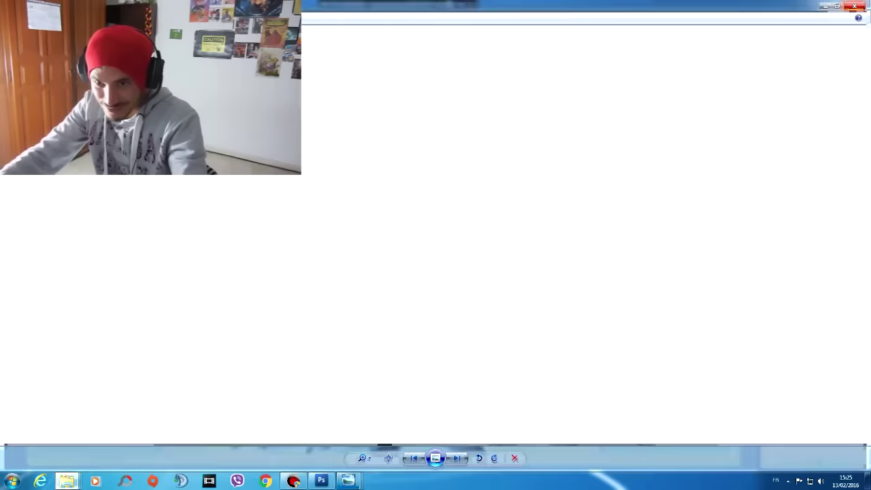
# - Preview the photo of the crouching man with a cigarette and close the viewer
pyautogui.moveTo(698, 177); pyautogui.dragTo(776, 201)
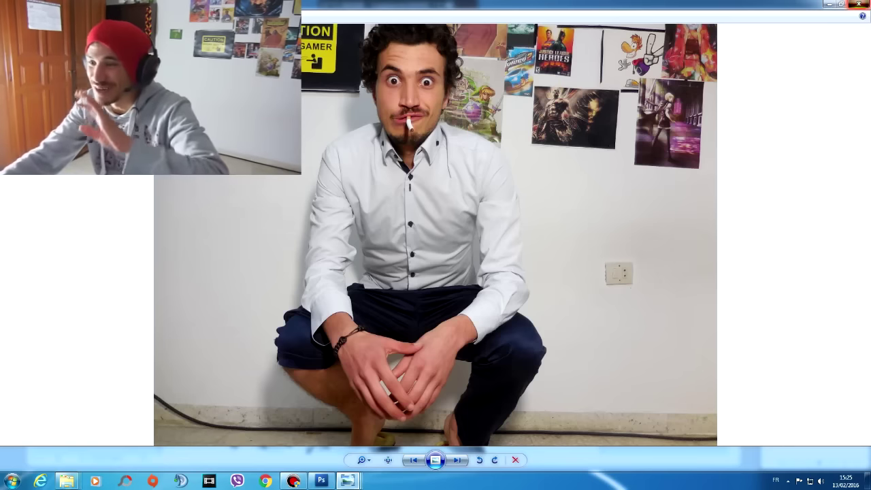
pyautogui.click(859, 4)
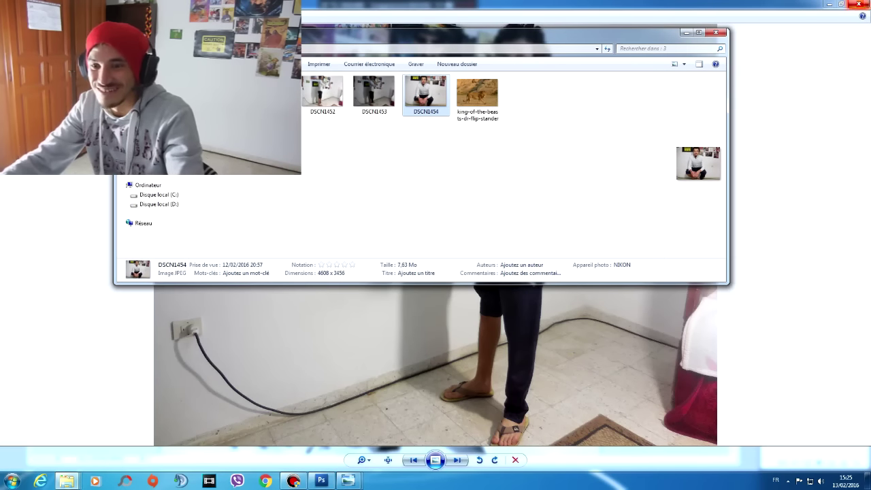
pyautogui.click(859, 5)
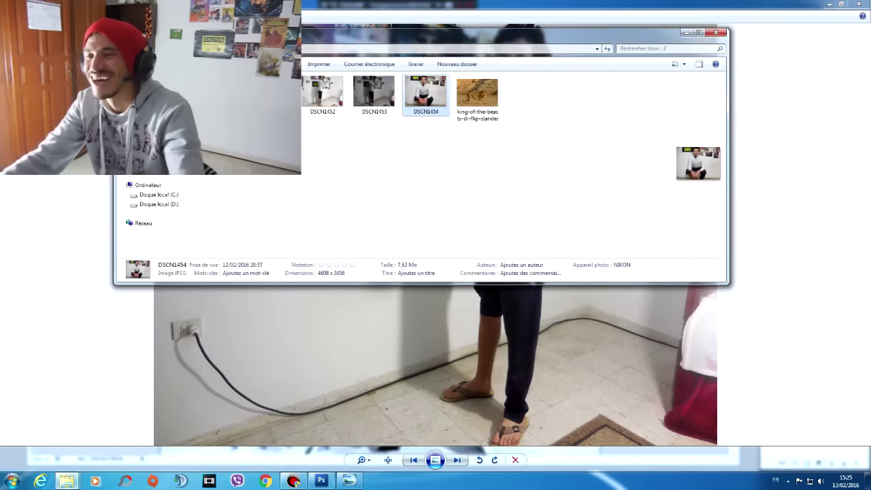
# - Open the standing man's photo DSCN1451 from folder 3 in Photoshop
pyautogui.rightClick(423, 98)
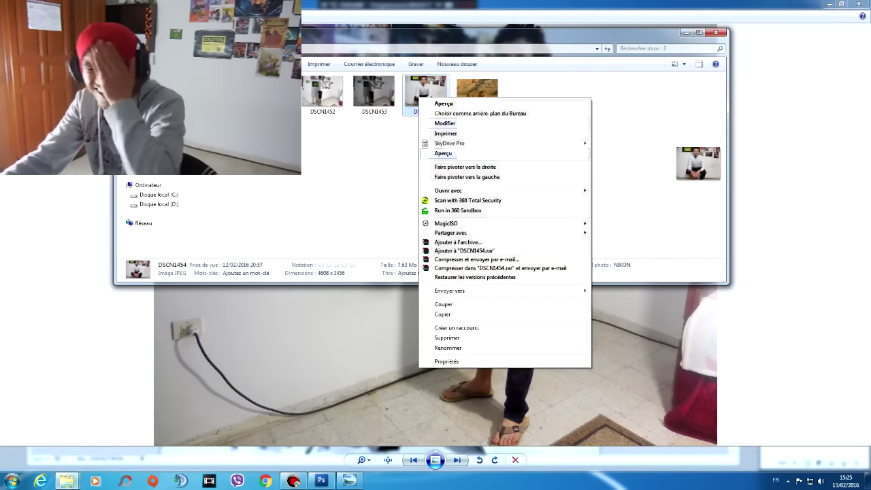
pyautogui.click(271, 93)
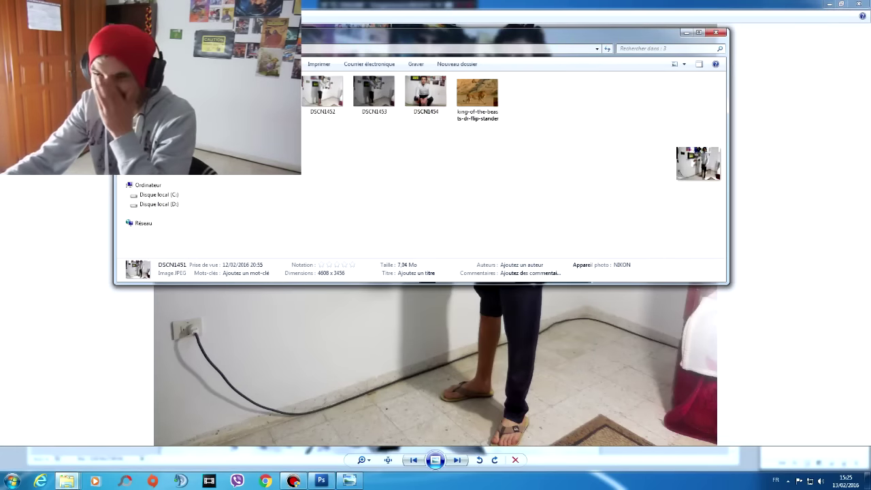
pyautogui.rightClick(275, 100)
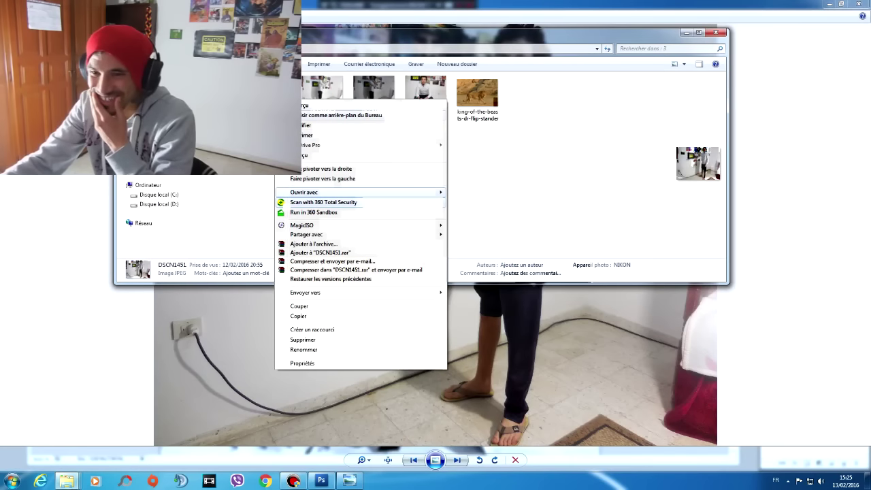
pyautogui.moveTo(409, 192)
pyautogui.click(507, 201)
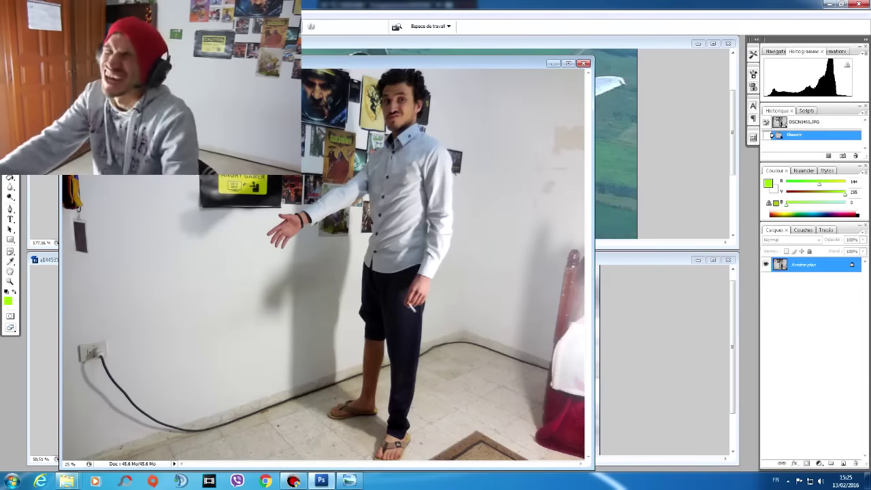
# - Tile the image windows and close both fighter-jet documents
pyautogui.click(207, 14)
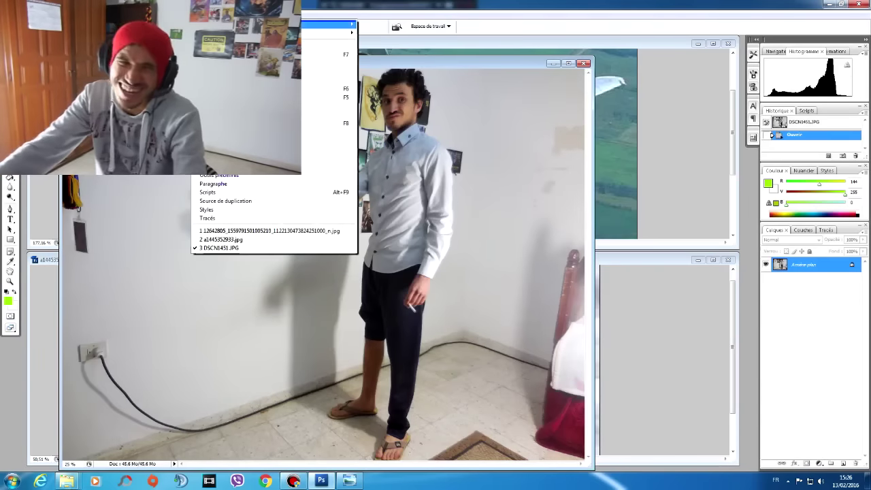
pyautogui.moveTo(231, 23)
pyautogui.click(389, 33)
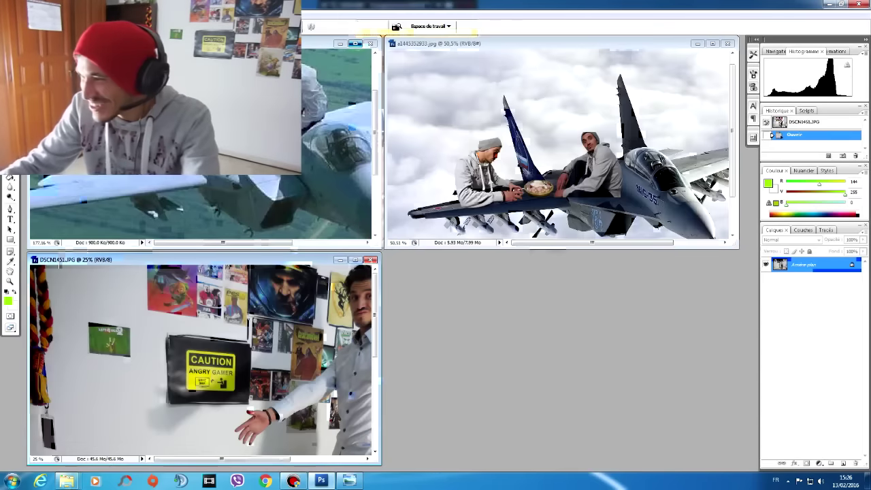
pyautogui.click(370, 43)
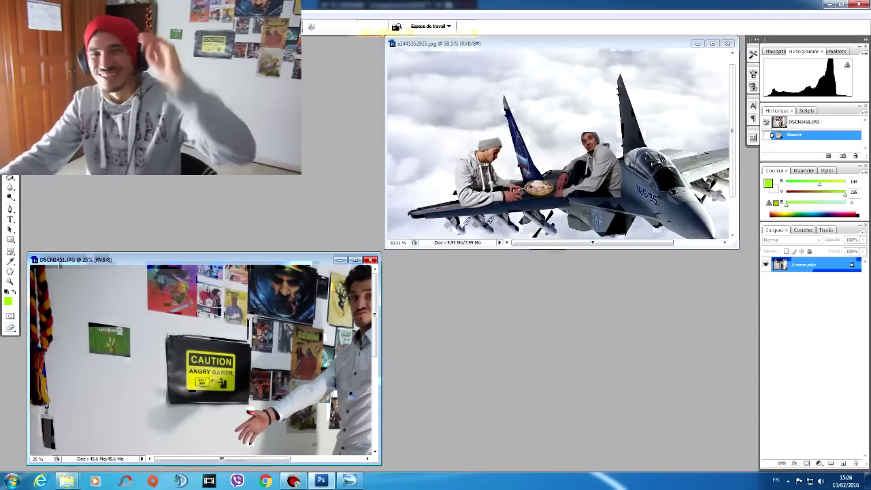
pyautogui.click(728, 43)
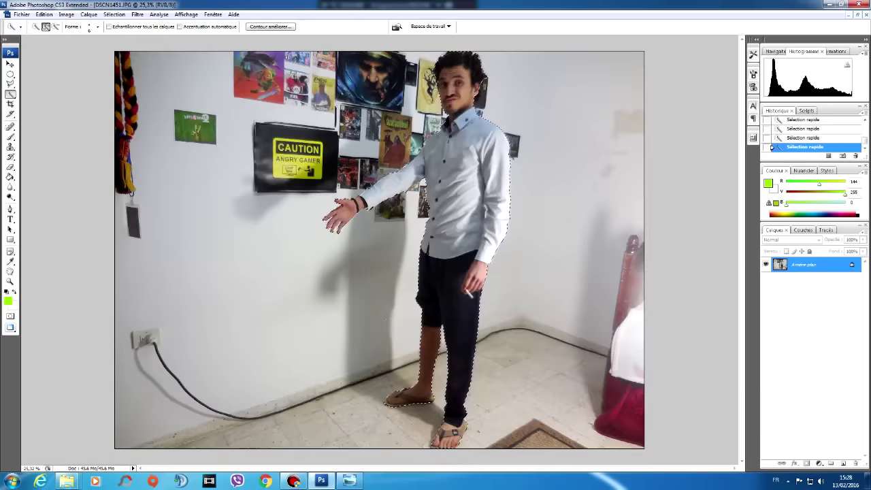
# - Copy the selected standing man to a new layer and open the DSCN1452 photo from folder 3
pyautogui.press('v')
pyautogui.hotkey('ctrl', 'j')
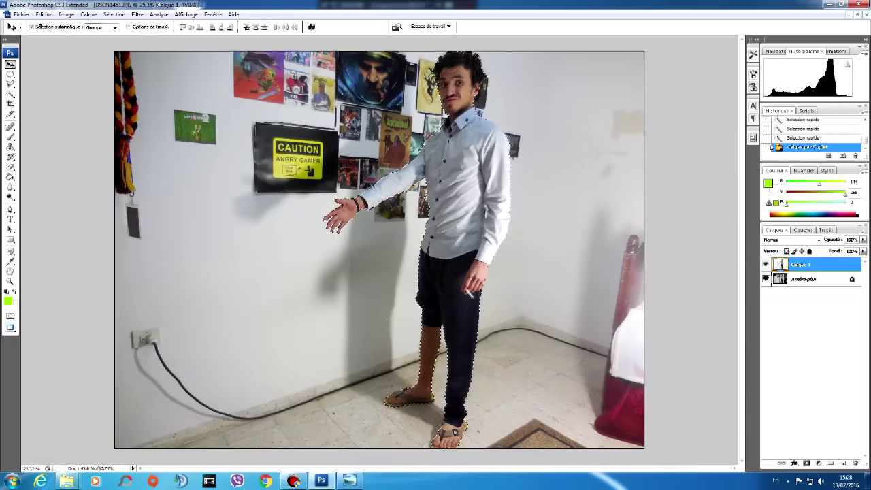
pyautogui.click(67, 481)
pyautogui.click(253, 437)
pyautogui.doubleClick(323, 95)
# - Select the man in DSCN1452 with Quick Selection, subtracting the stray wall and poster areas around his torso and head
pyautogui.press('w')
pyautogui.moveTo(373, 70); pyautogui.dragTo(357, 299)
pyautogui.moveTo(348, 346); pyautogui.dragTo(360, 437)
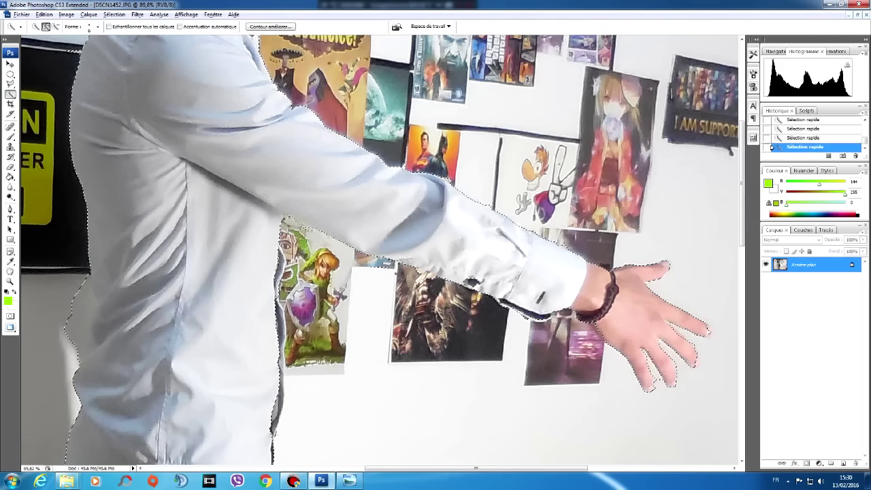
pyautogui.moveTo(430, 278); pyautogui.dragTo(781, 247)
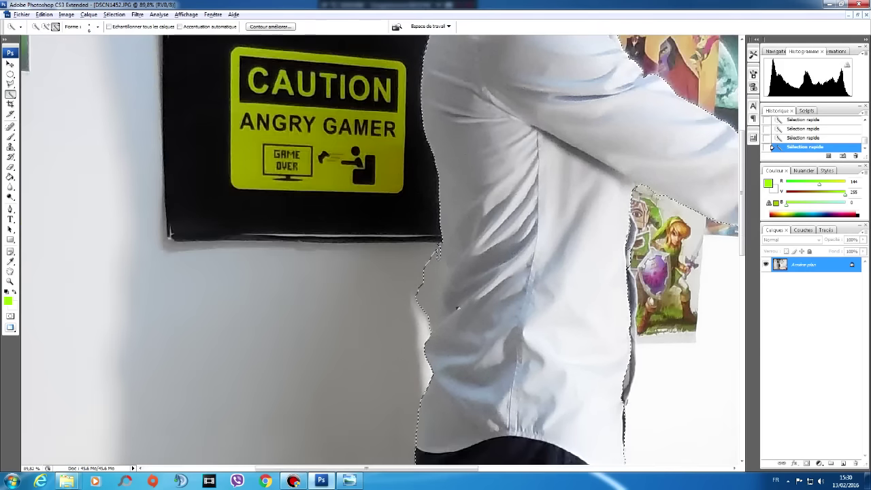
pyautogui.moveTo(449, 136); pyautogui.dragTo(386, 431)
pyautogui.moveTo(615, 55)
pyautogui.mouseDown()
pyautogui.moveTo(590, 102)
pyautogui.moveTo(545, 260)
pyautogui.mouseUp()
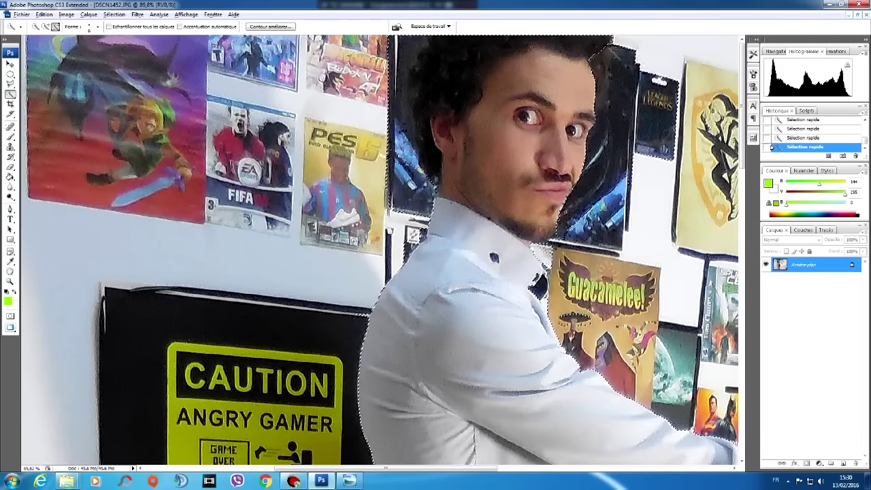
pyautogui.moveTo(408, 257)
pyautogui.mouseDown()
pyautogui.moveTo(421, 234)
pyautogui.moveTo(408, 126)
pyautogui.moveTo(422, 197)
pyautogui.mouseUp()
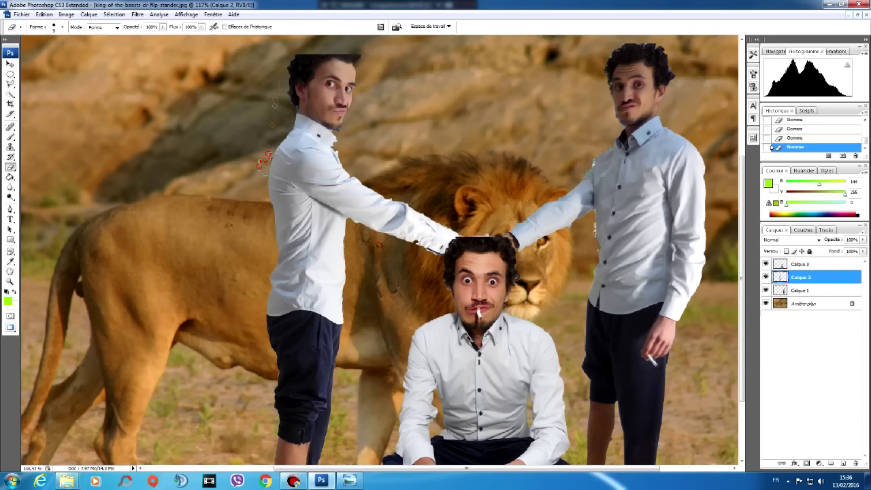
# - Rebuild the flat-cropped hair of the man at the lion's rear on Calque 2 with the Clone Stamp, leaving Calque 3 active
pyautogui.scroll(-3, 381, 68)
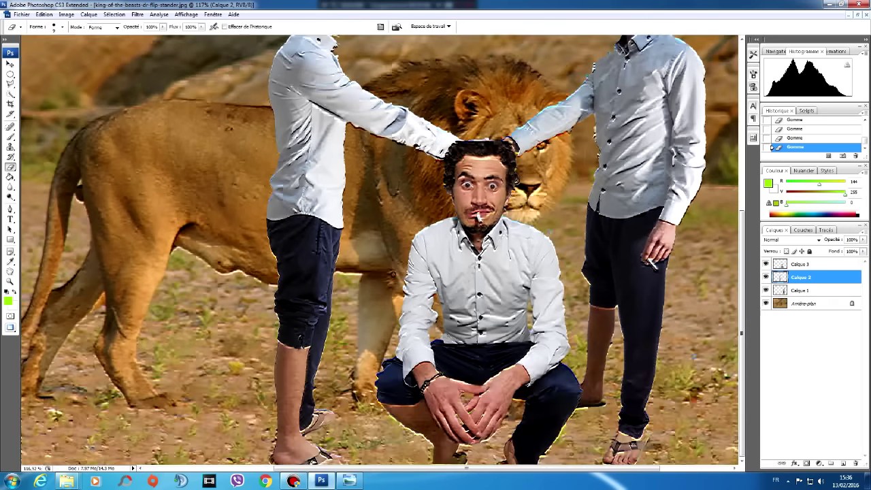
pyautogui.hotkey('alt', '[')
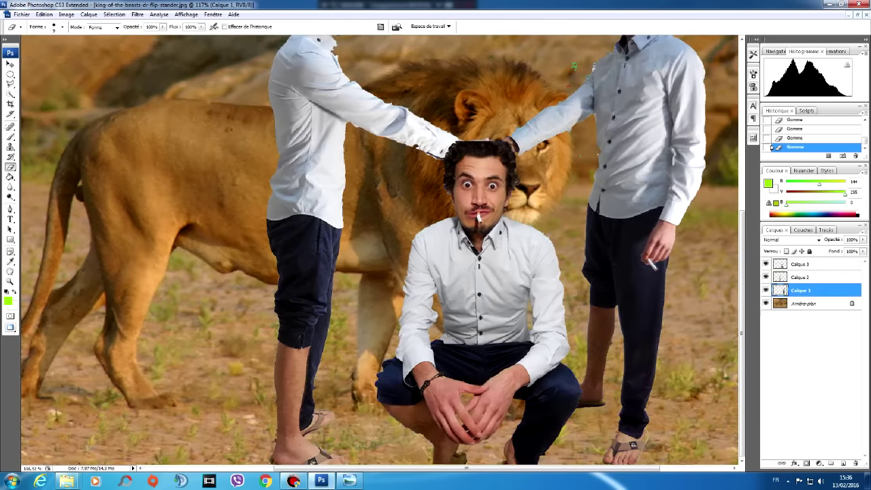
pyautogui.hotkey('ctrl', '0')
pyautogui.click(10, 147)
pyautogui.scroll(5, 445, 194)
pyautogui.moveTo(221, 136); pyautogui.dragTo(230, 135)
pyautogui.click(810, 265)
pyautogui.click(238, 148)
pyautogui.hotkey('alt', '[')
pyautogui.hotkey('alt', '[')
pyautogui.click(236, 149)
pyautogui.hotkey('alt', ']')
pyautogui.moveTo(237, 151); pyautogui.dragTo(239, 145)
pyautogui.moveTo(245, 129)
pyautogui.mouseDown()
pyautogui.moveTo(321, 139)
pyautogui.moveTo(259, 126)
pyautogui.moveTo(304, 126)
pyautogui.moveTo(251, 130)
pyautogui.moveTo(293, 126)
pyautogui.mouseUp()
pyautogui.scroll(-6, 422, 170)
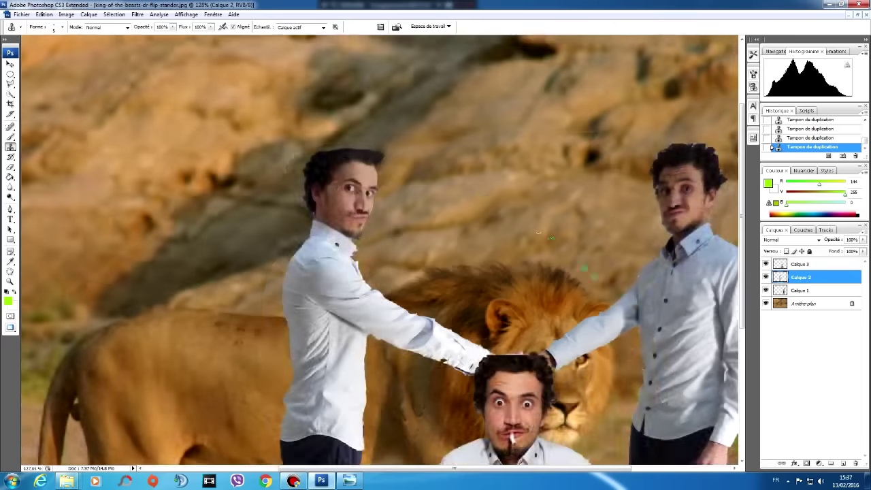
pyautogui.scroll(8, 504, 347)
pyautogui.click(800, 264)
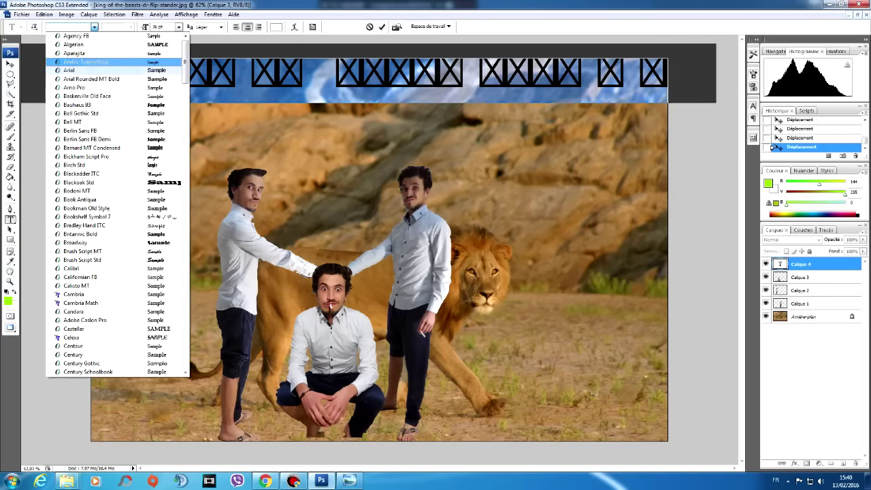
# - Set the Arabic caption's font to Arial and its size to 24 pt
pyautogui.click(174, 68)
pyautogui.click(67, 27)
pyautogui.press('Down')
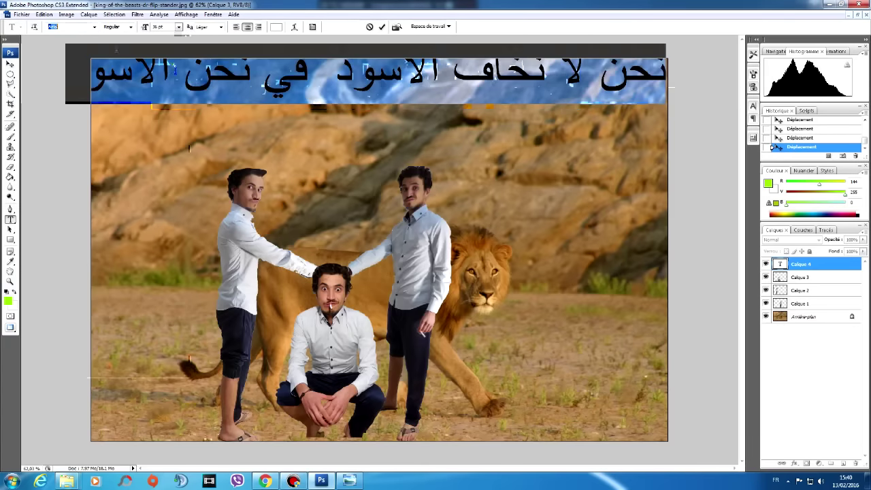
pyautogui.click(10, 64)
pyautogui.click(9, 220)
pyautogui.tripleClick(230, 68)
pyautogui.click(178, 28)
pyautogui.click(172, 131)
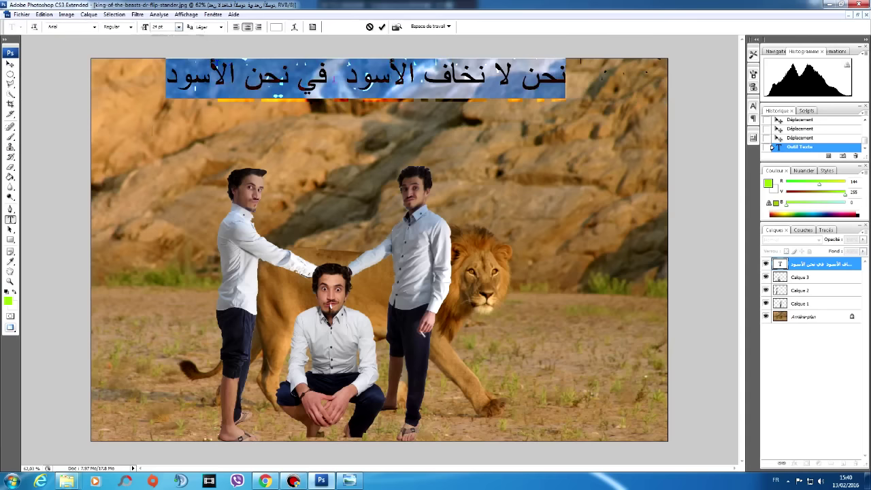
# - Move the Arabic caption down, clear of the picture's upper edge
pyautogui.click(10, 64)
pyautogui.click(9, 209)
pyautogui.moveTo(335, 74)
pyautogui.mouseDown()
pyautogui.moveTo(336, 106)
pyautogui.moveTo(376, 148)
pyautogui.mouseUp()
pyautogui.hotkey('ctrl', 'z')
pyautogui.click(10, 220)
pyautogui.tripleClick(368, 76)
# - Add a drop shadow (Ombre portée) to the caption layer with its default settings
pyautogui.doubleClick(855, 265)
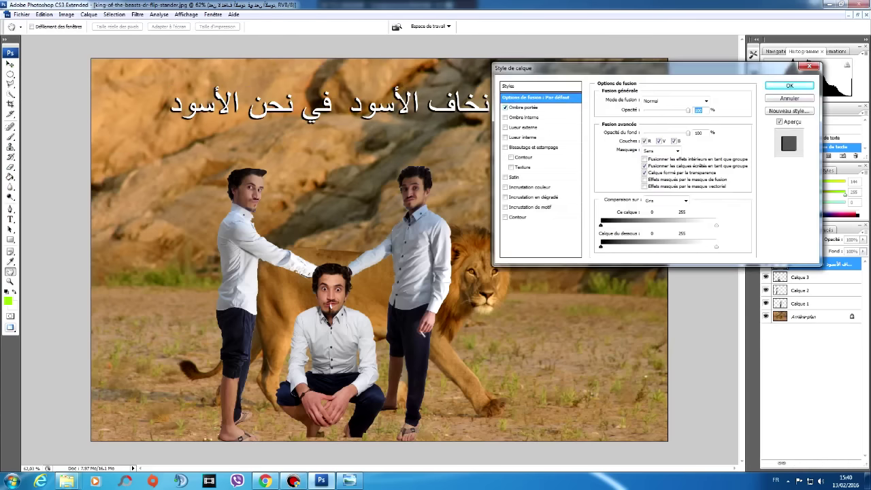
pyautogui.click(505, 107)
pyautogui.press('Return')
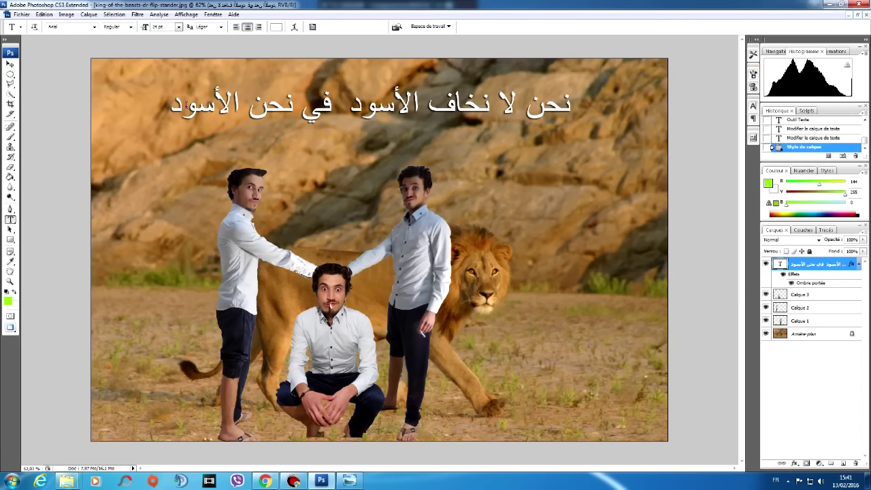
# - Nudge the crouching man down, then enlarge the man nearest the lion's head to about 124% width and reposition him
pyautogui.click(10, 64)
pyautogui.moveTo(329, 325); pyautogui.dragTo(330, 329)
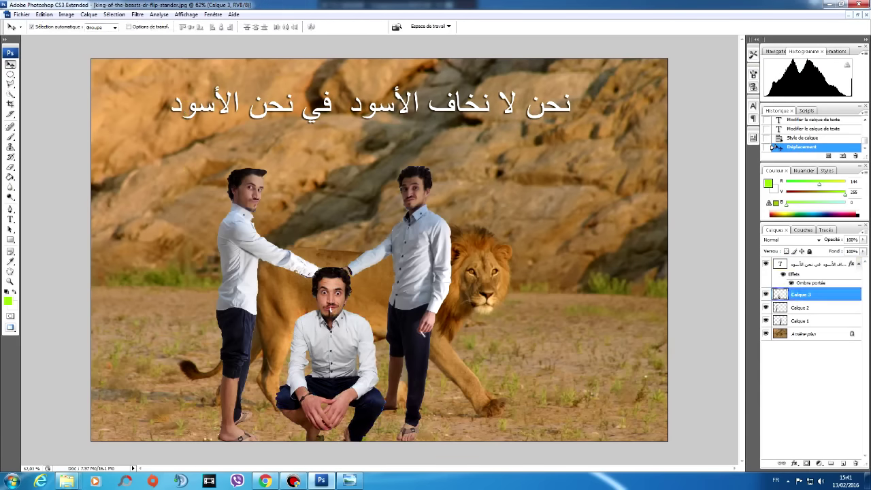
pyautogui.moveTo(418, 264); pyautogui.dragTo(561, 266)
pyautogui.hotkey('ctrl', 't')
pyautogui.moveTo(463, 168); pyautogui.dragTo(448, 138)
pyautogui.moveTo(552, 259); pyautogui.dragTo(546, 260)
pyautogui.moveTo(442, 293); pyautogui.dragTo(424, 292)
pyautogui.moveTo(545, 222); pyautogui.dragTo(575, 222)
pyautogui.moveTo(549, 272); pyautogui.dragTo(406, 287)
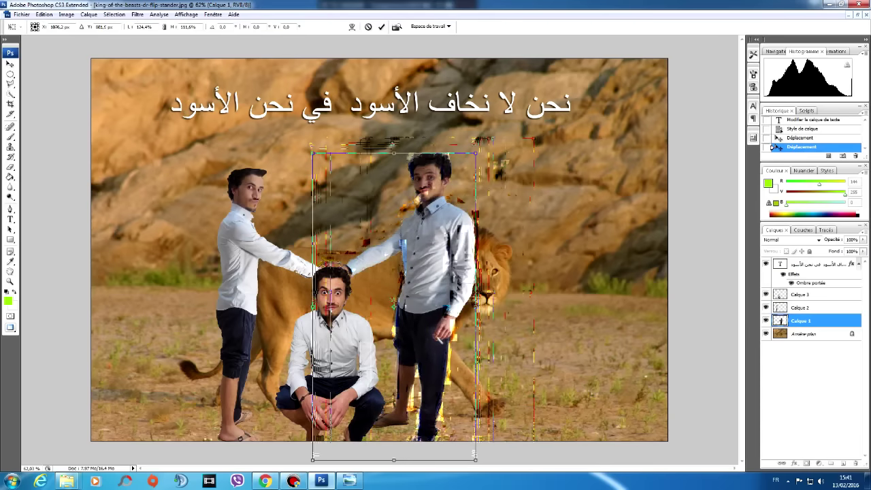
pyautogui.press('Return')
# - Enlarge the man on Calque 2 and shift him outward, then nudge the man nearest the lion's head slightly upward
pyautogui.click(239, 269)
pyautogui.hotkey('ctrl', 't')
pyautogui.moveTo(342, 168); pyautogui.dragTo(371, 158)
pyautogui.moveTo(356, 350); pyautogui.dragTo(327, 350)
pyautogui.press('Return')
pyautogui.moveTo(436, 237); pyautogui.dragTo(432, 229)
# - Shift the crouching man under the outstretched hands and stretch his height to about 110%
pyautogui.moveTo(332, 347); pyautogui.dragTo(318, 347)
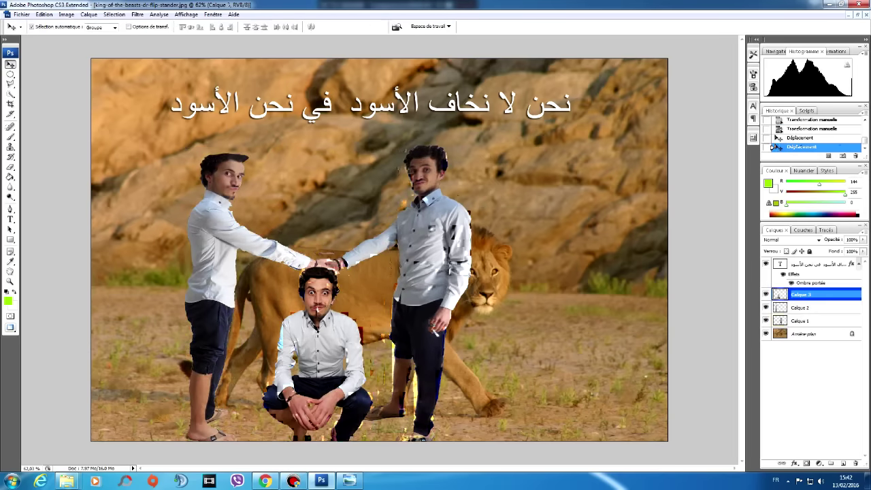
pyautogui.hotkey('ctrl', 't')
pyautogui.moveTo(317, 267); pyautogui.dragTo(317, 250)
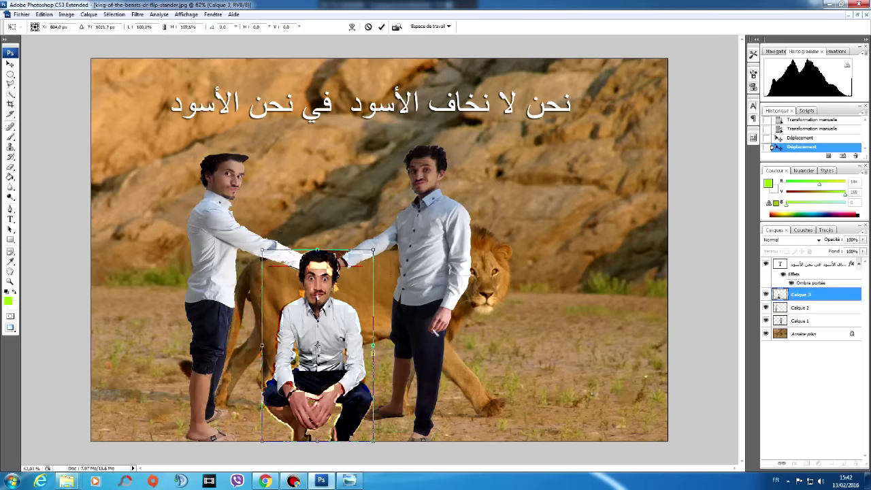
pyautogui.press('Return')
# - Examine the three men in the lion montage up close
pyautogui.scroll(4, 430, 314)
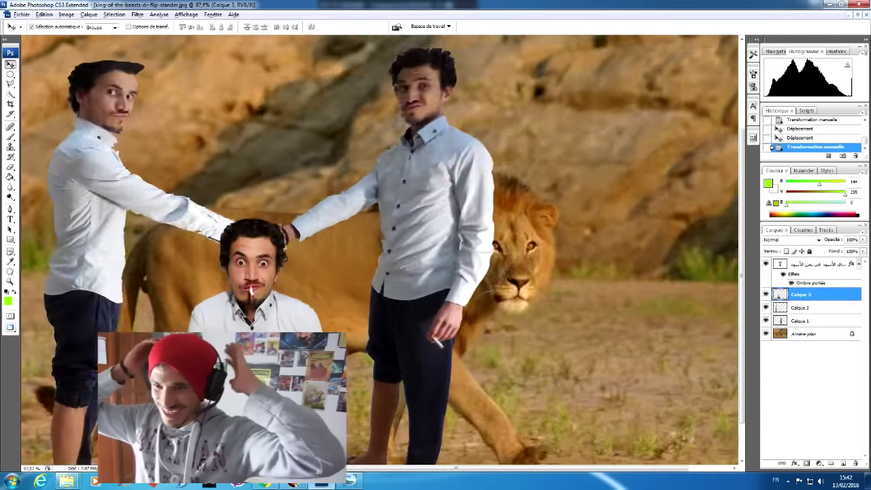
pyautogui.scroll(4, 354, 333)
pyautogui.hotkey('alt', 'space')
pyautogui.press('Escape')
pyautogui.moveTo(354, 333); pyautogui.dragTo(516, 221)
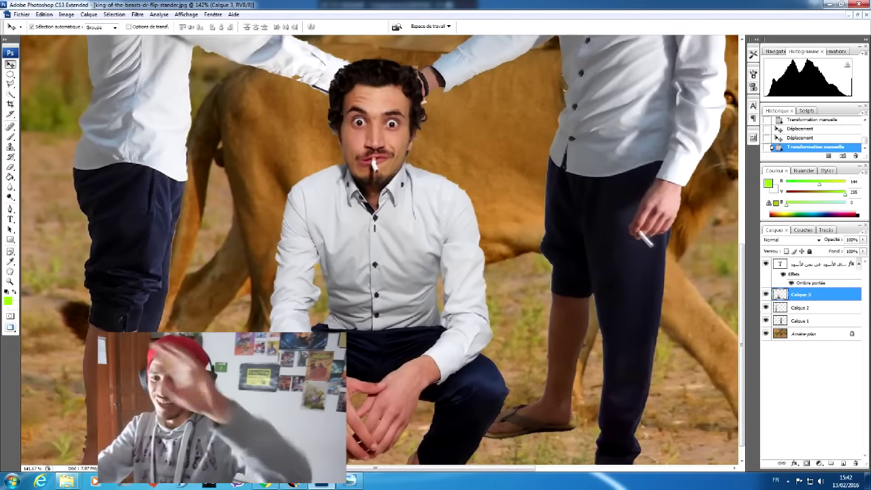
pyautogui.scroll(-2, 380, 249)
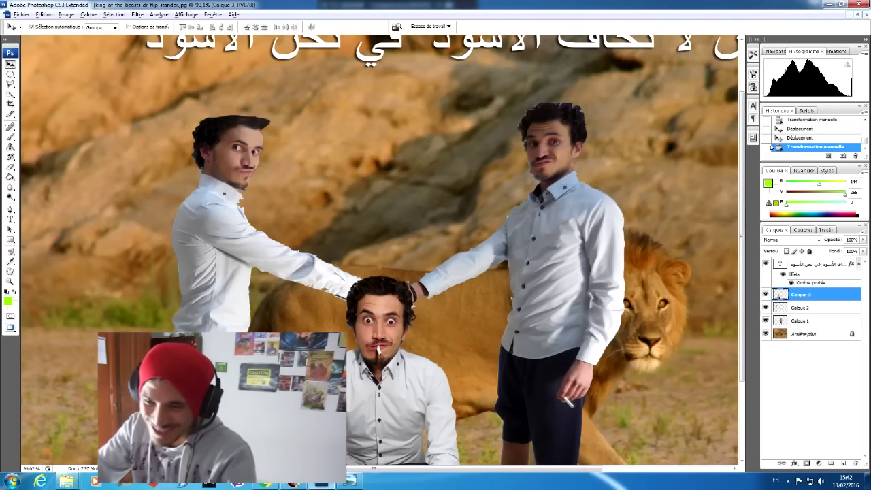
pyautogui.hotkey('alt', 'n')
pyautogui.press('Escape')
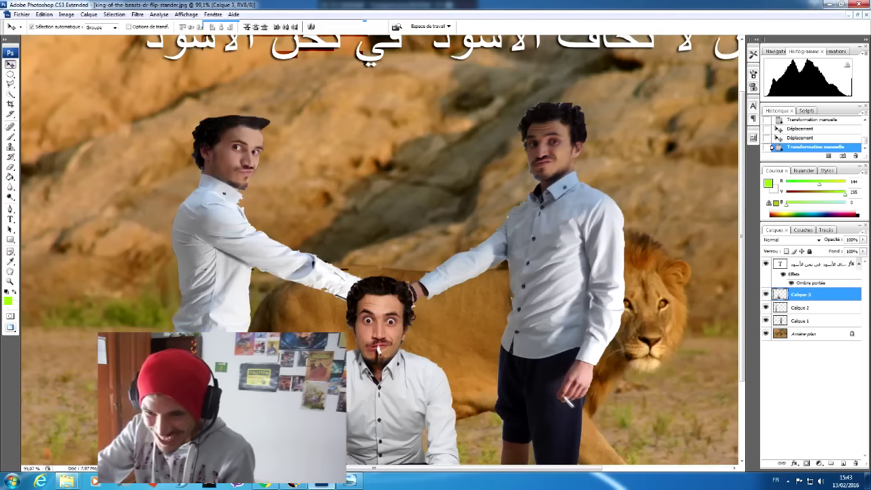
# - Tile all open image windows to show the montage alongside the original and source photos
pyautogui.hotkey('alt', 'n')
pyautogui.moveTo(286, 26)
pyautogui.click(408, 32)
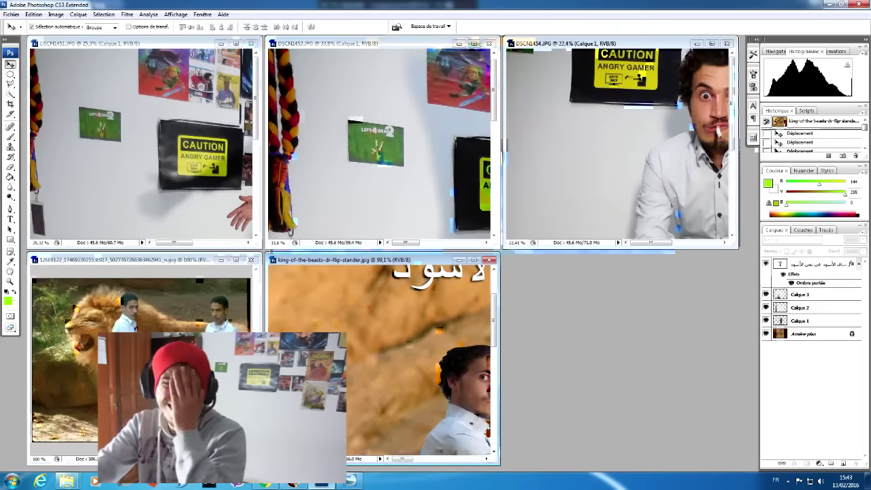
# - Close DSCN1452.JPG and maximize DSCN1454.JPG
pyautogui.click(490, 44)
pyautogui.click(436, 181)
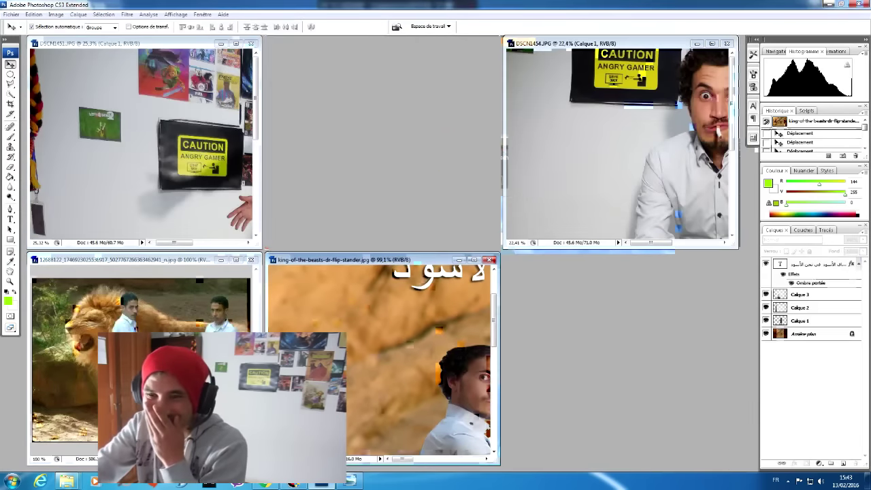
pyautogui.click(712, 43)
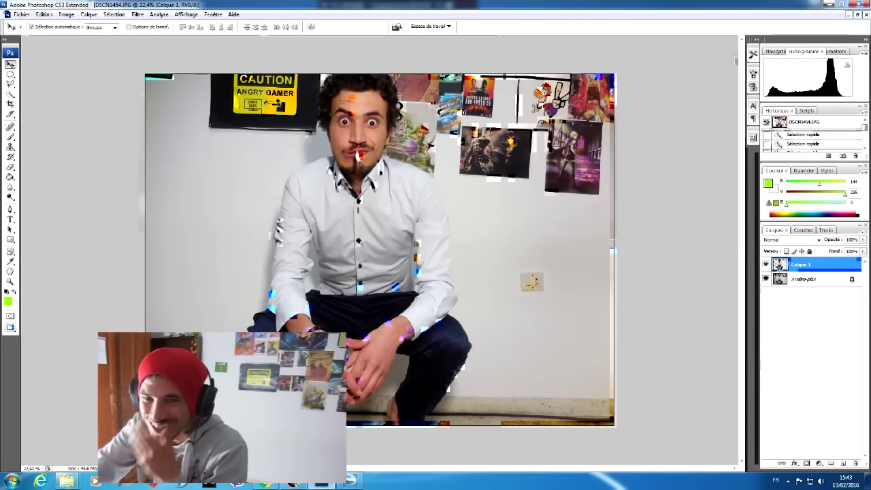
# - Tile all open image windows and close DSCN1454.JPG and DSCN1451.JPG without saving their changes
pyautogui.hotkey('alt', 'n')
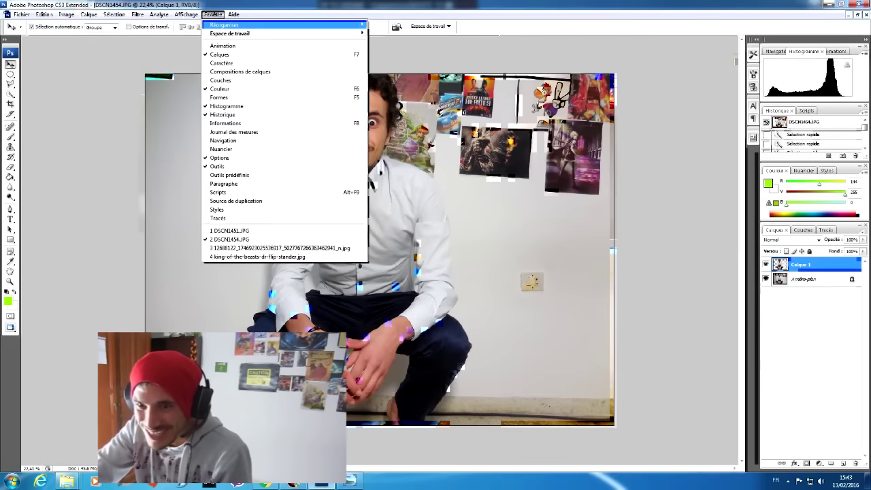
pyautogui.press('Right')
pyautogui.press('Down')
pyautogui.press('Down')
pyautogui.press('Return')
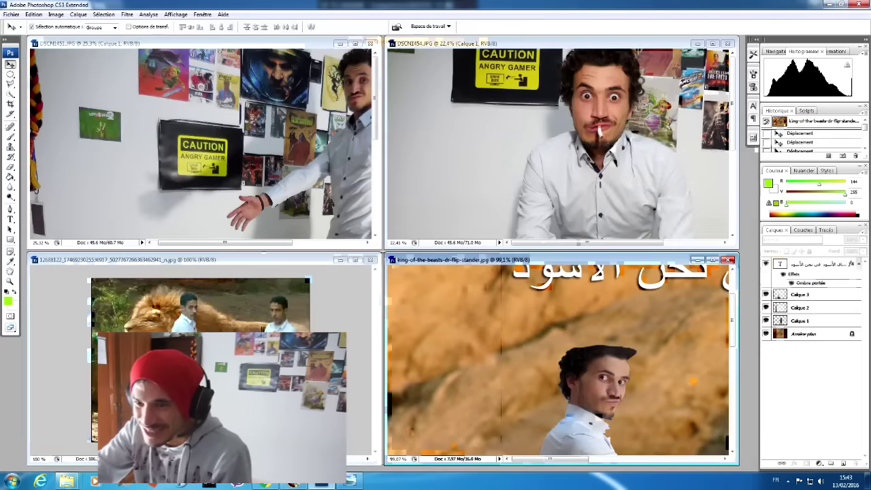
pyautogui.click(728, 43)
pyautogui.click(437, 180)
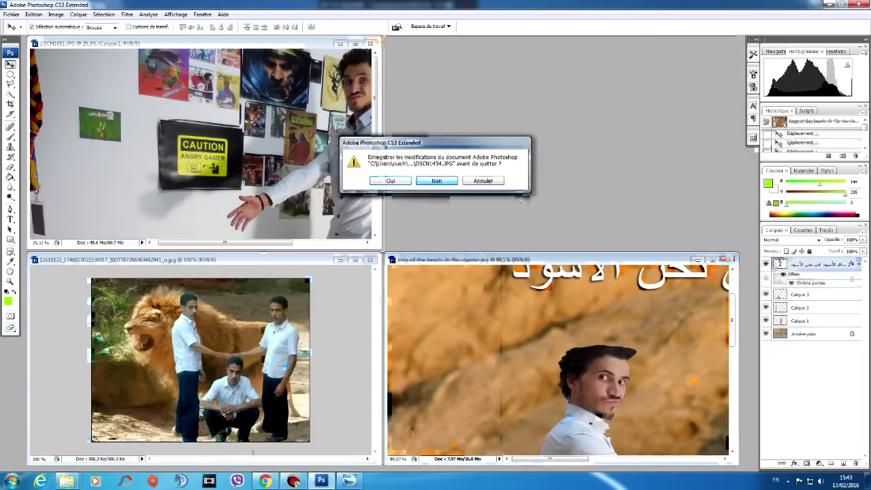
pyautogui.click(370, 43)
pyautogui.press('n')
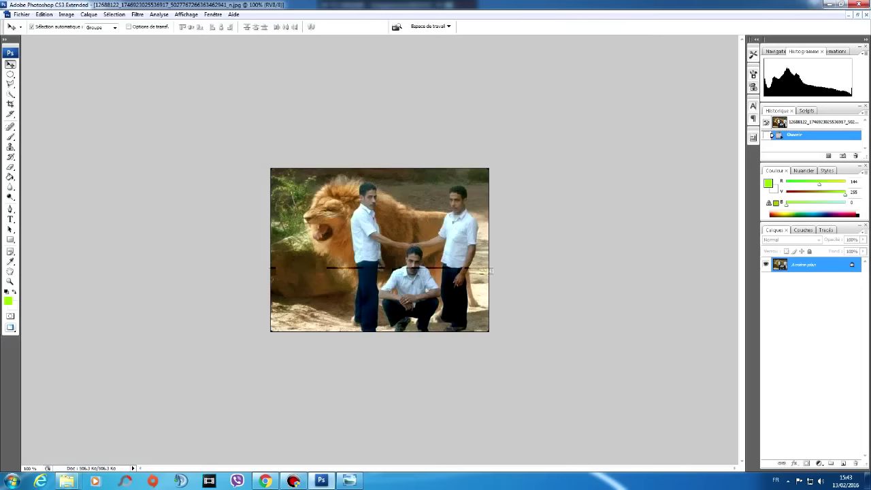
# - Tile the original lion photo and the montage horizontally, with the whole montage in view for comparison
pyautogui.click(213, 14)
pyautogui.moveTo(225, 24)
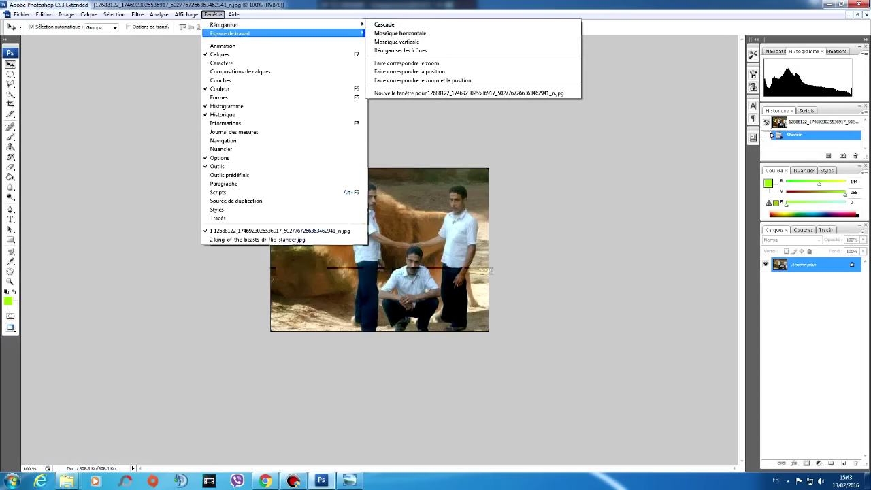
pyautogui.click(401, 33)
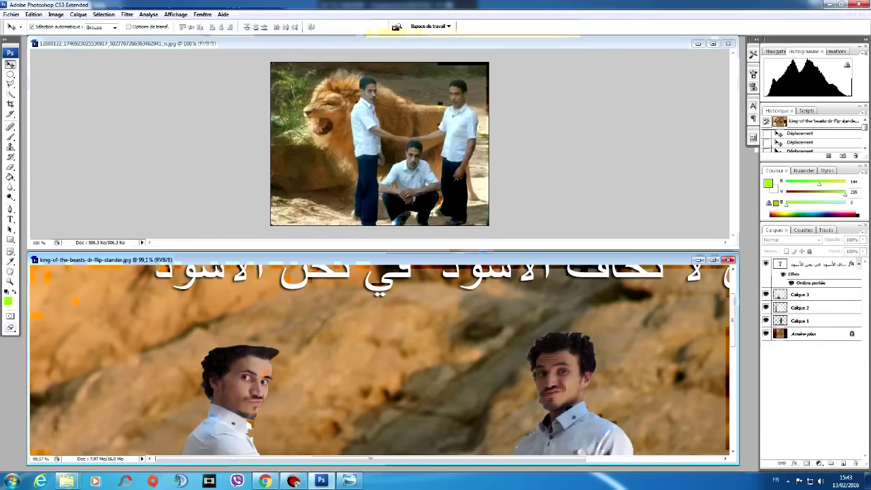
pyautogui.scroll(-6, 380, 360)
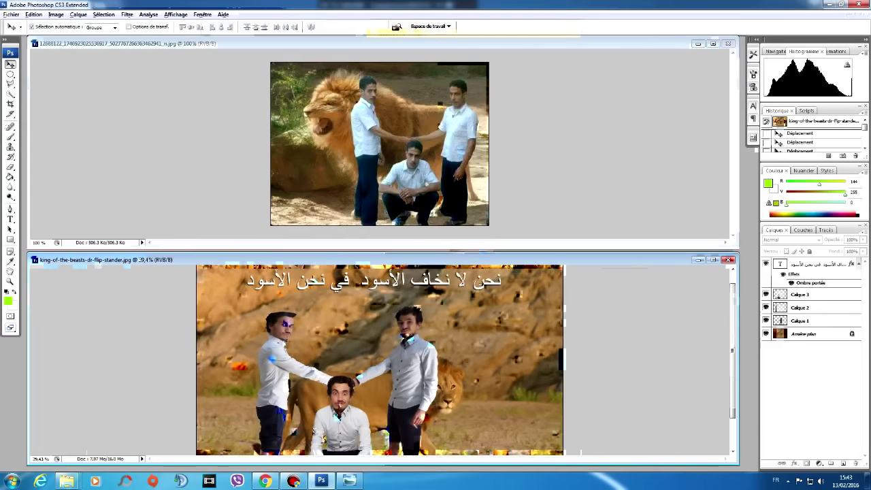
pyautogui.scroll(-2, 380, 360)
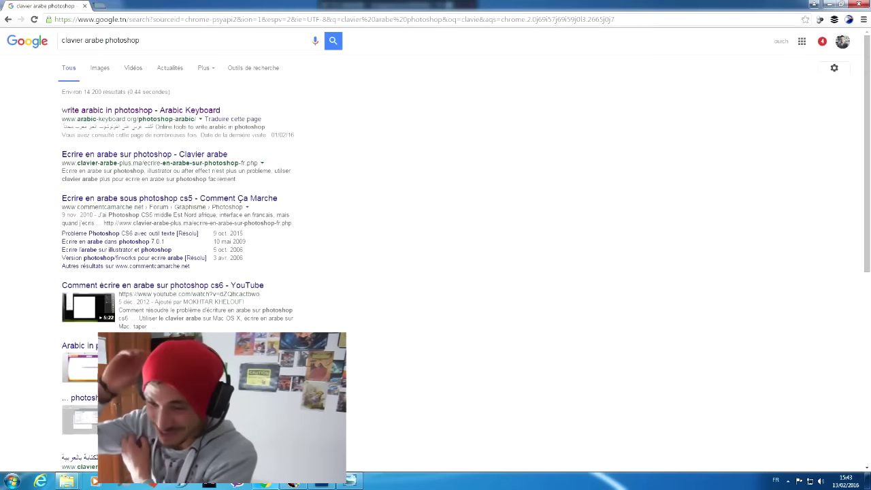
# - Open Facebook in Chrome and check the notifications and the Tunisian Fails entry
pyautogui.hotkey('ctrl', 't')
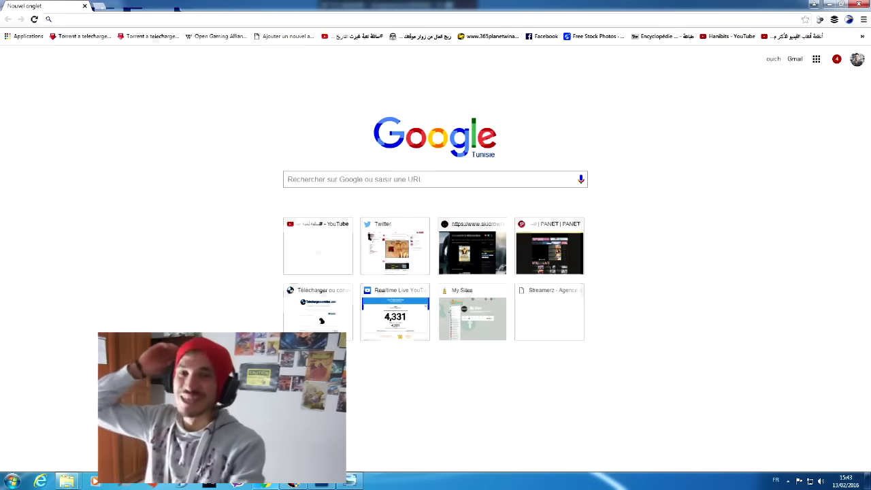
pyautogui.click(543, 36)
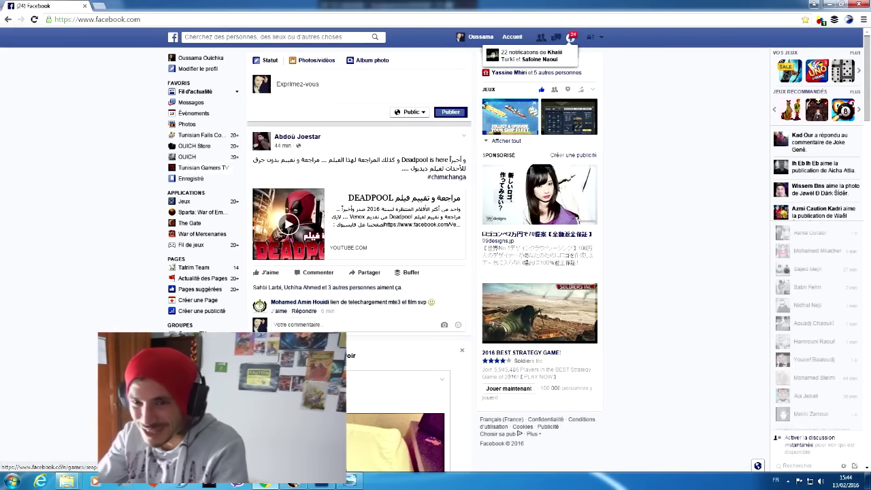
pyautogui.click(571, 38)
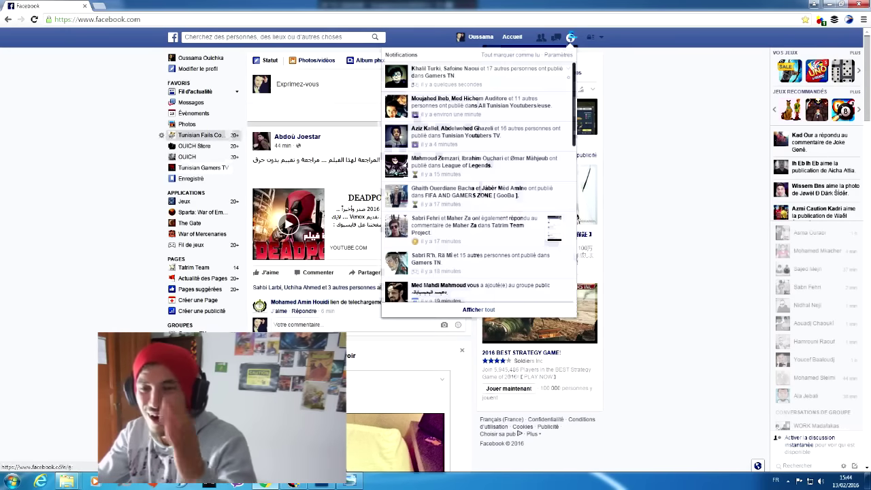
pyautogui.click(202, 136)
# - Switch back to Photoshop and show the lion montage alone, enlarged to about 74%
pyautogui.hotkey('alt', 'Tab')
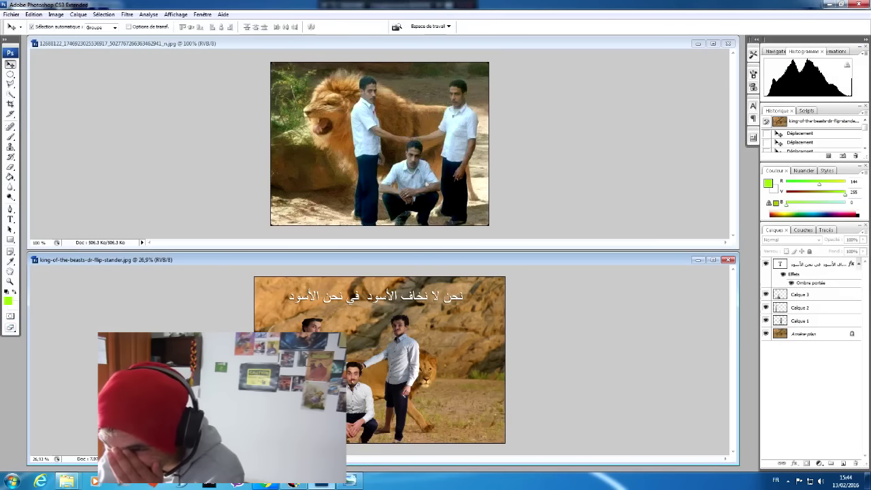
pyautogui.press('f')
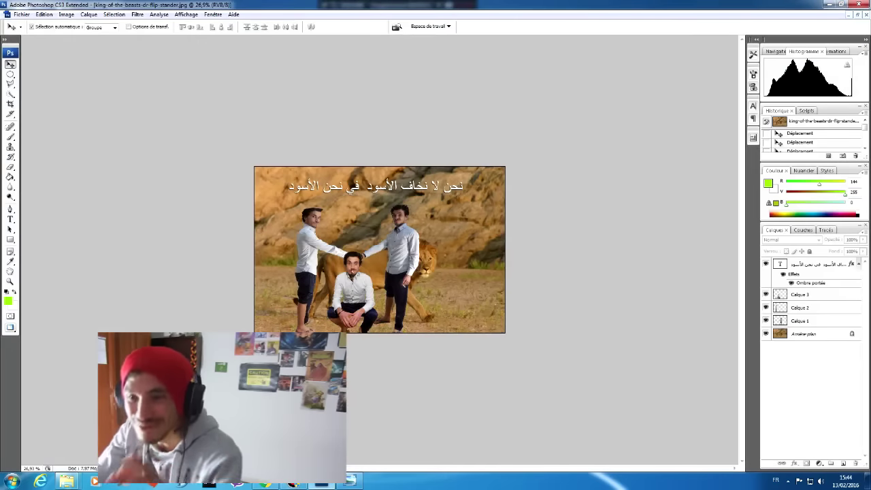
pyautogui.scroll(10, 380, 250)
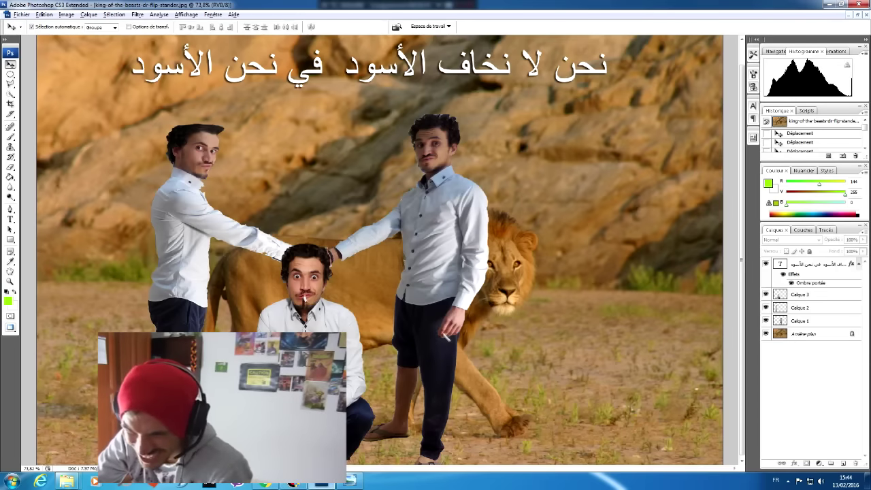
# - Save the lion montage to the desktop as an interlaced PNG named king-of-the-beasts-dr-flip-stander.png
pyautogui.click(22, 14)
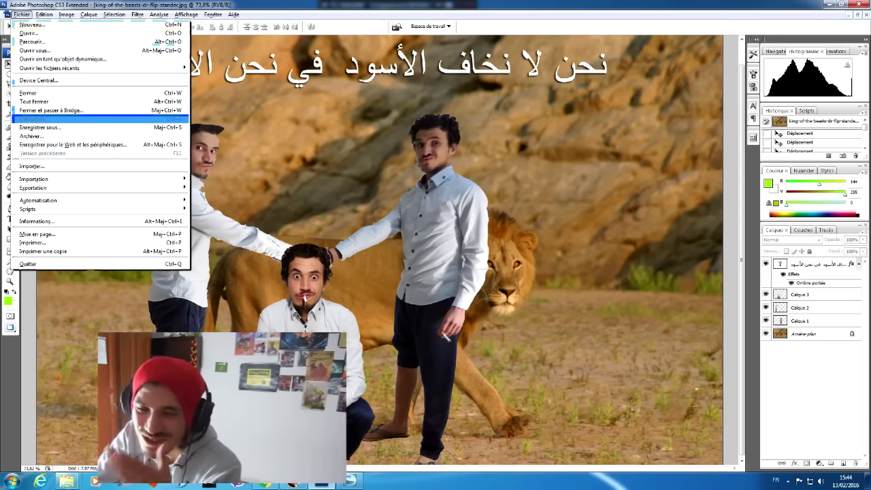
pyautogui.click(235, 68)
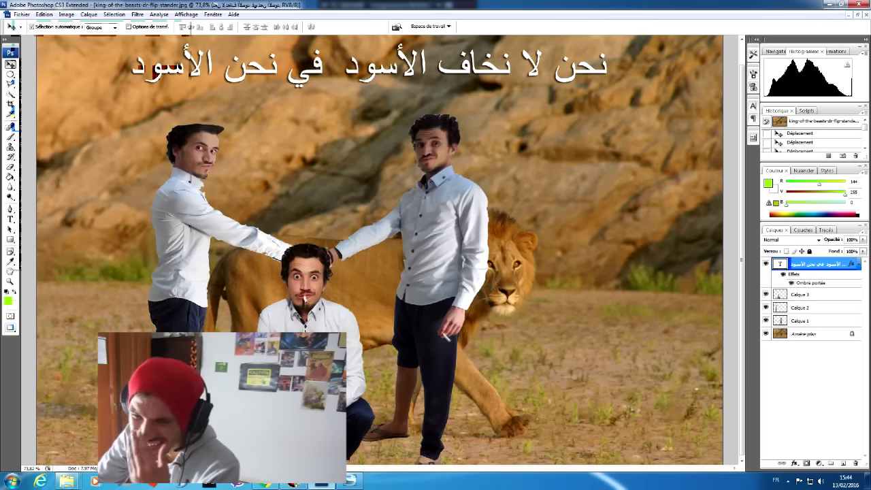
pyautogui.click(22, 14)
pyautogui.click(45, 119)
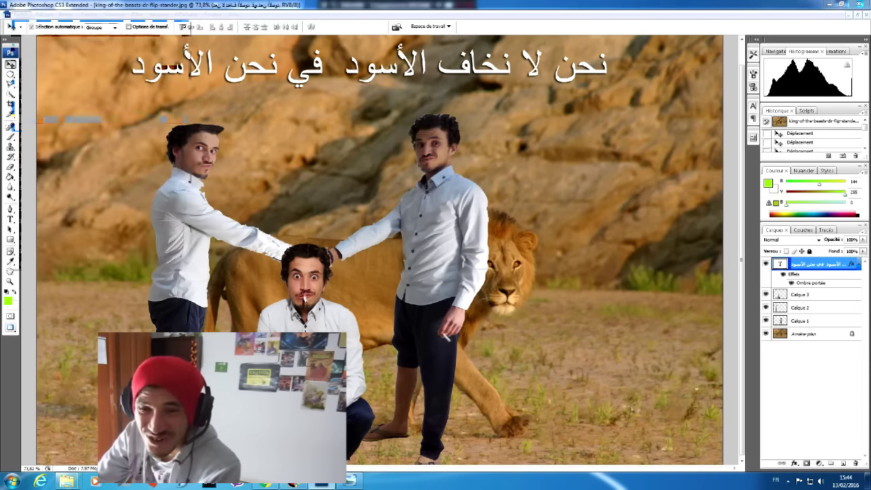
pyautogui.click(216, 203)
pyautogui.click(150, 253)
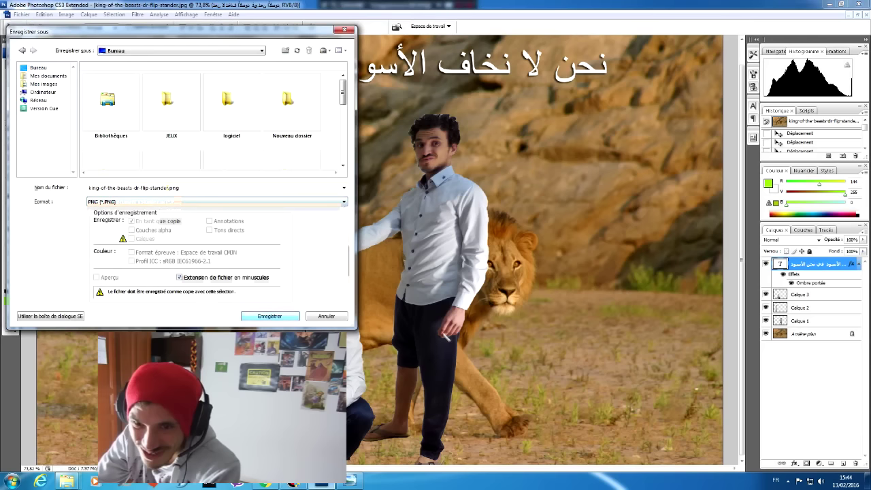
pyautogui.press('Return')
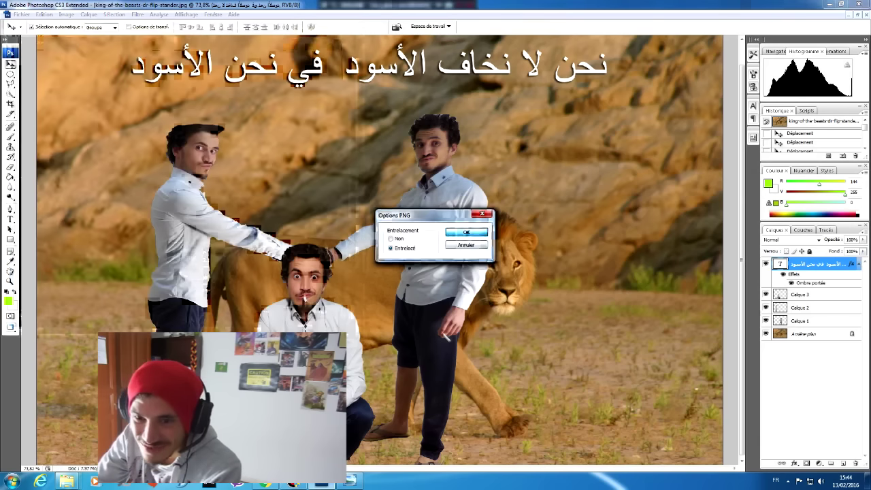
pyautogui.press('Return')
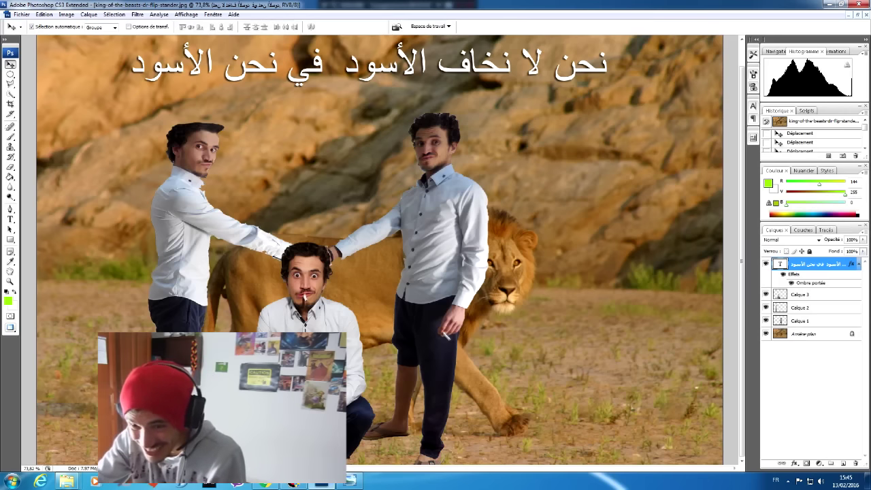
pyautogui.click(10, 94)
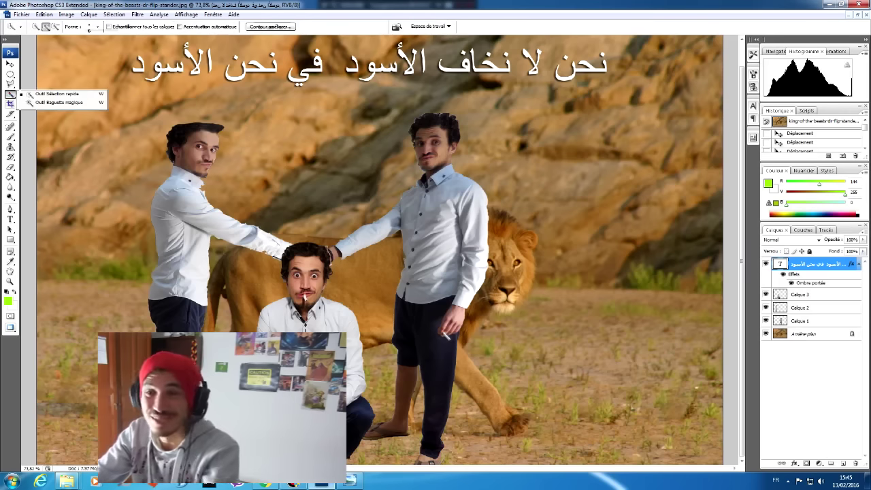
pyautogui.click(10, 102)
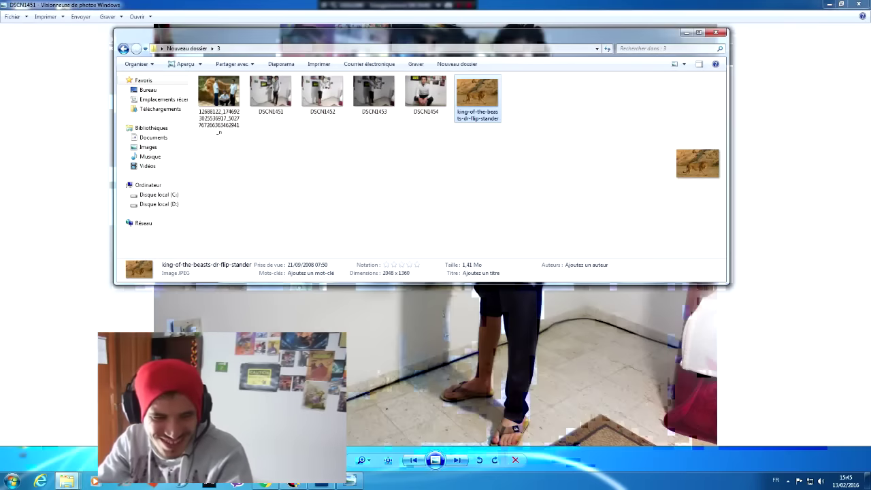
# - Close the photo viewer showing DSCN1451 and go up from folder 3 to Nouveau dossier
pyautogui.click(859, 4)
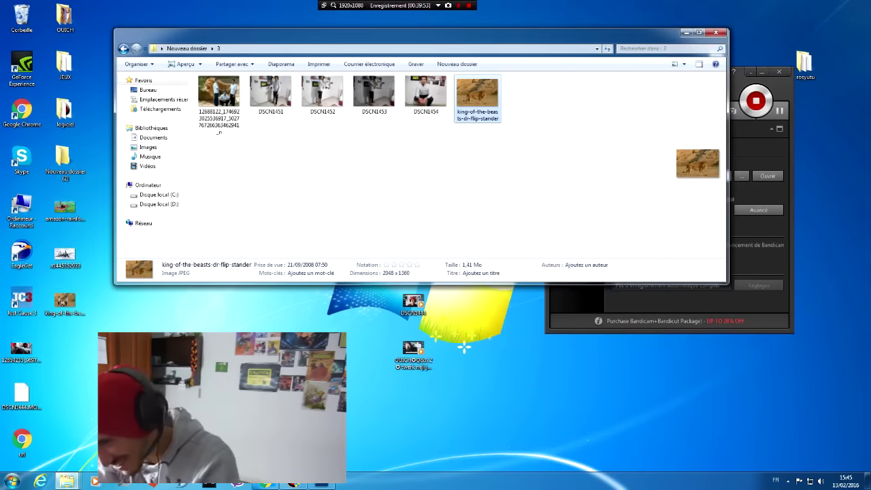
pyautogui.press('BackSpace')
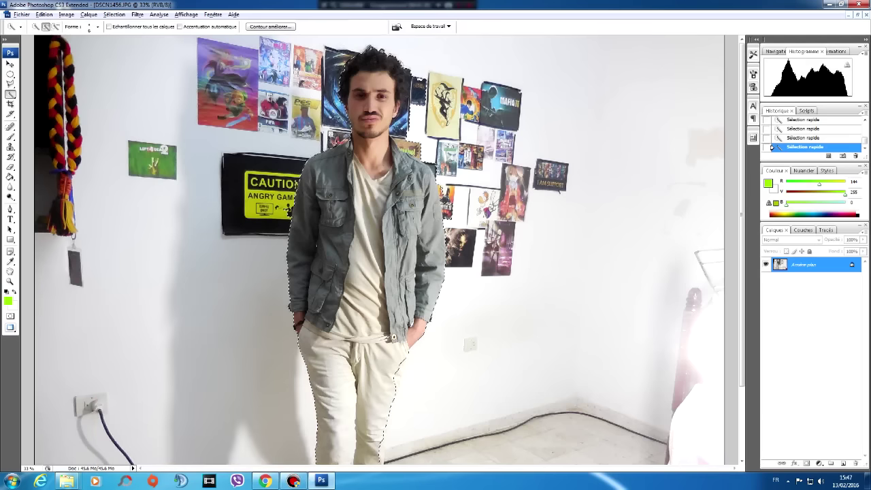
# - Subtract the wall posters beside the man's neck and head from his quick selection in DSCN1456.JPG
pyautogui.press('alt')
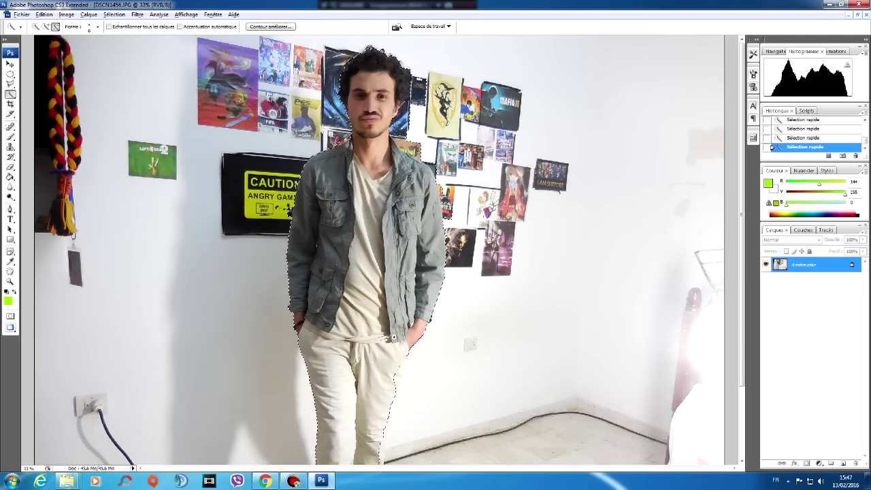
pyautogui.moveTo(407, 145); pyautogui.dragTo(409, 102)
pyautogui.scroll(6, 411, 91)
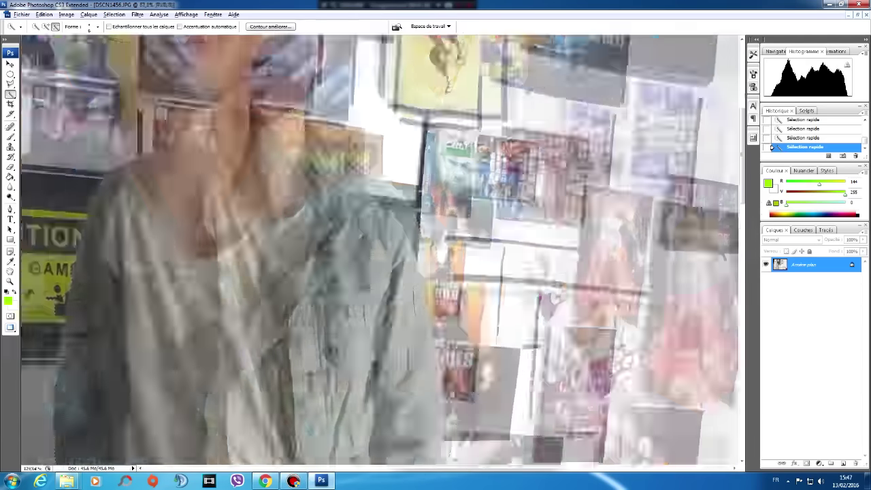
pyautogui.scroll(-4, 402, 106)
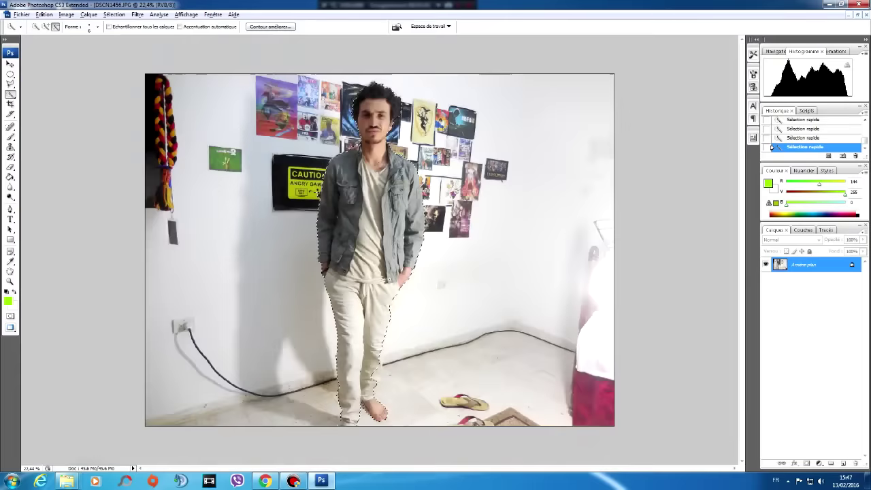
# - Refine the quick selection along the man's trouser legs, excluding the wall and floor beside and between them
pyautogui.scroll(5, 446, 244)
pyautogui.scroll(-5, 446, 245)
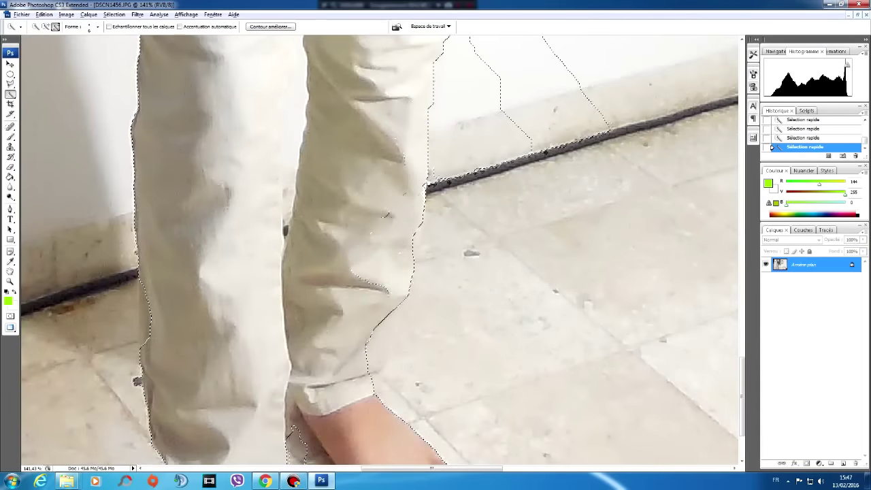
pyautogui.scroll(5, 490, 75)
pyautogui.moveTo(542, 67); pyautogui.dragTo(512, 356)
pyautogui.moveTo(522, 322); pyautogui.dragTo(561, 247)
pyautogui.scroll(-6, 522, 304)
pyautogui.moveTo(320, 330)
pyautogui.mouseDown()
pyautogui.moveTo(378, 187)
pyautogui.moveTo(368, 177)
pyautogui.mouseUp()
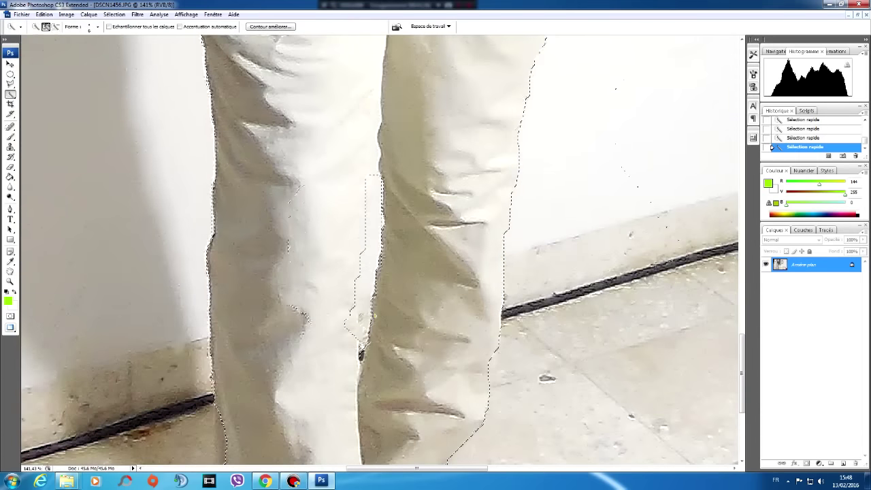
# - Copy the selected man onto a new layer and erase the white fringe beside his hair
pyautogui.scroll(-8, 382, 249)
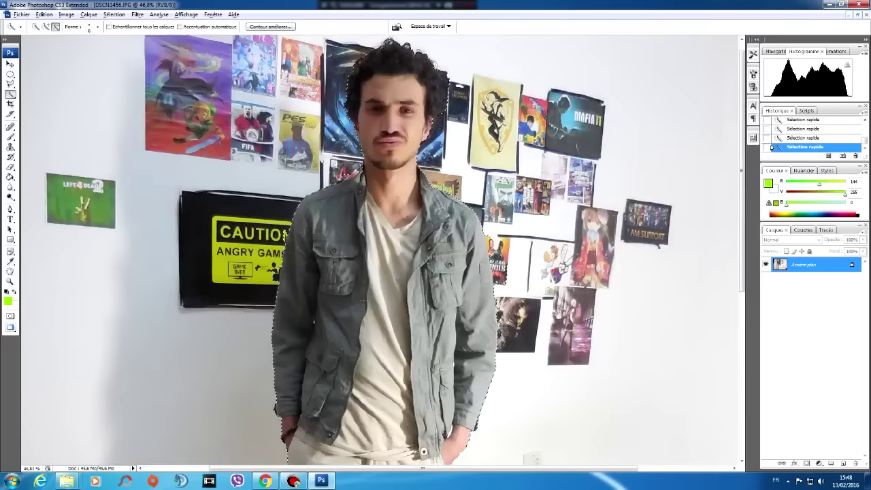
pyautogui.hotkey('ctrl', 'j')
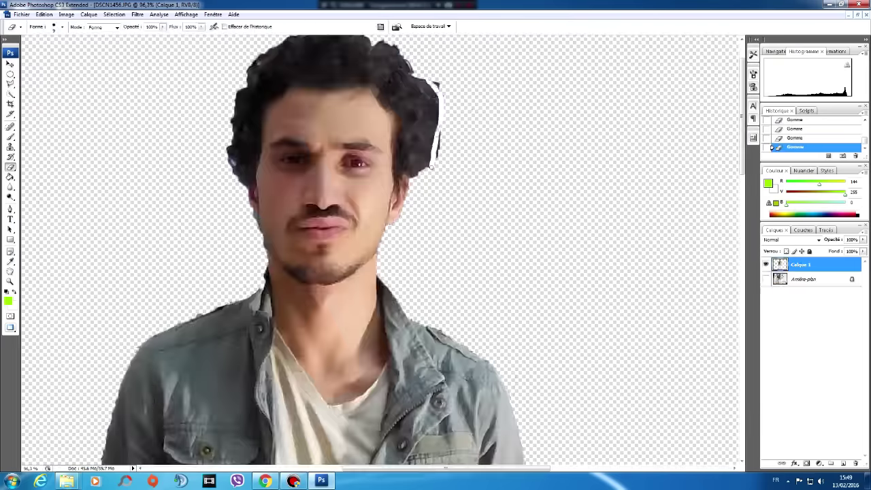
pyautogui.moveTo(438, 161)
pyautogui.mouseDown()
pyautogui.moveTo(430, 83)
pyautogui.moveTo(433, 162)
pyautogui.moveTo(438, 82)
pyautogui.mouseUp()
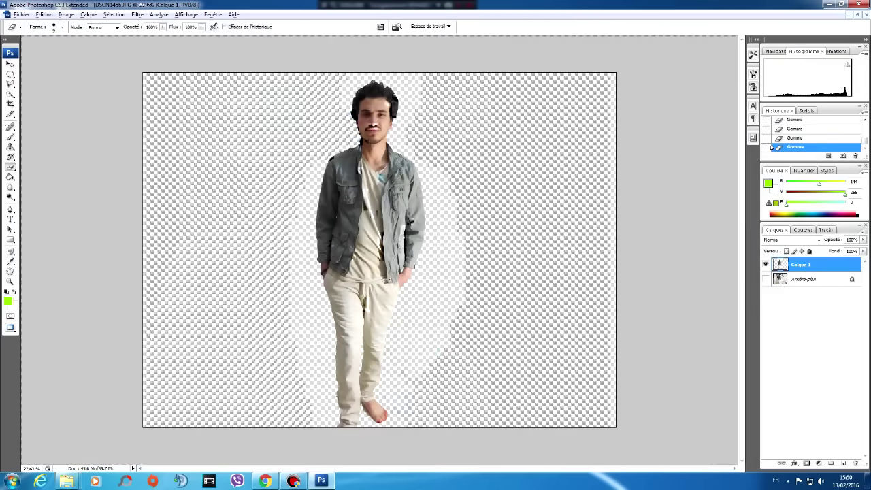
# - Open the outdoor group photo whose file name begins with 10532831 from folder 4 in Photoshop
pyautogui.click(66, 481)
pyautogui.click(257, 439)
pyautogui.click(323, 102)
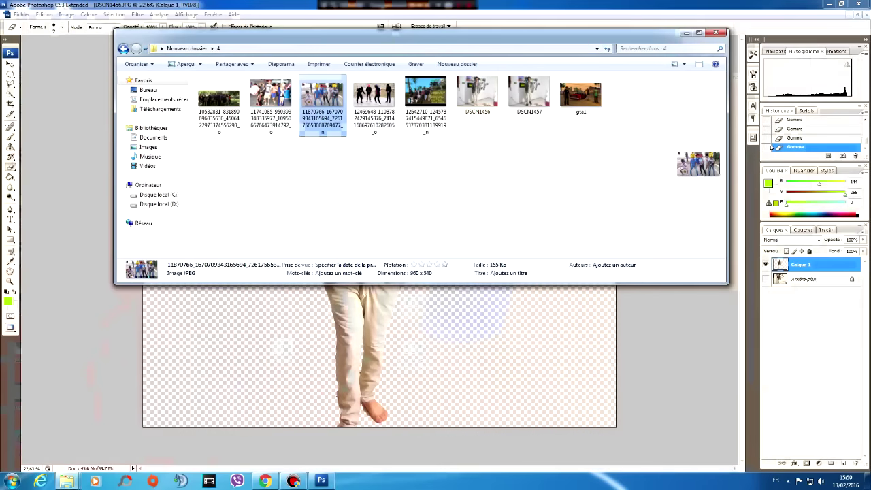
pyautogui.doubleClick(218, 95)
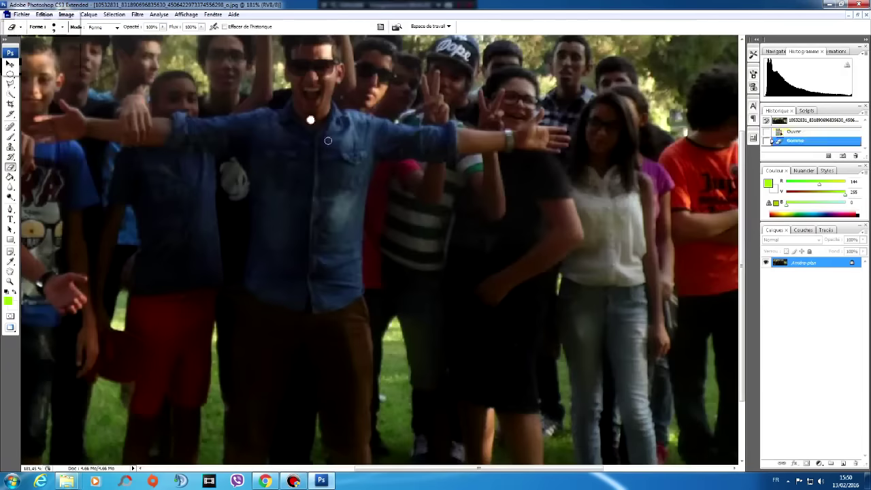
# - Undo the last eraser stroke and paint a quick mask over the whole group photo
pyautogui.hotkey('ctrl', 'z')
pyautogui.press('w')
pyautogui.press('q')
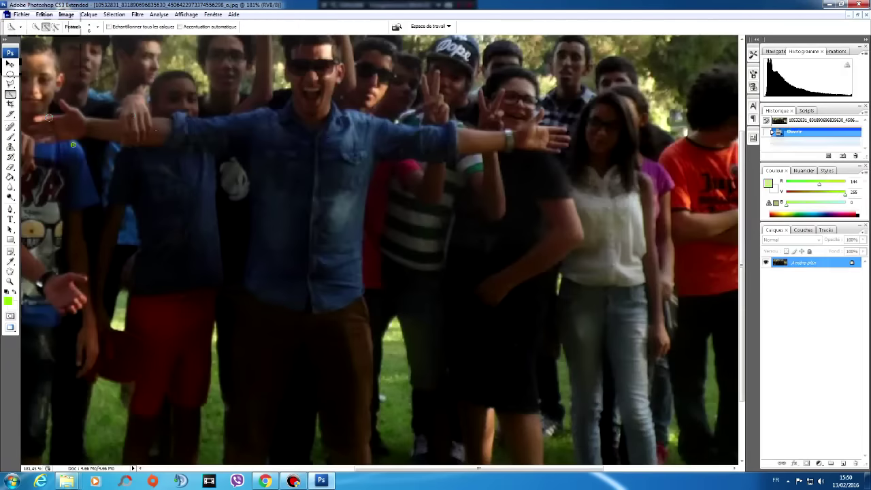
pyautogui.press('b')
pyautogui.moveTo(102, 198)
pyautogui.mouseDown()
pyautogui.moveTo(545, 225)
pyautogui.moveTo(422, 272)
pyautogui.mouseUp()
pyautogui.scroll(-5, 422, 272)
pyautogui.moveTo(422, 272)
pyautogui.mouseDown()
pyautogui.moveTo(720, 132)
pyautogui.moveTo(436, 314)
pyautogui.moveTo(40, 195)
pyautogui.moveTo(71, 136)
pyautogui.mouseUp()
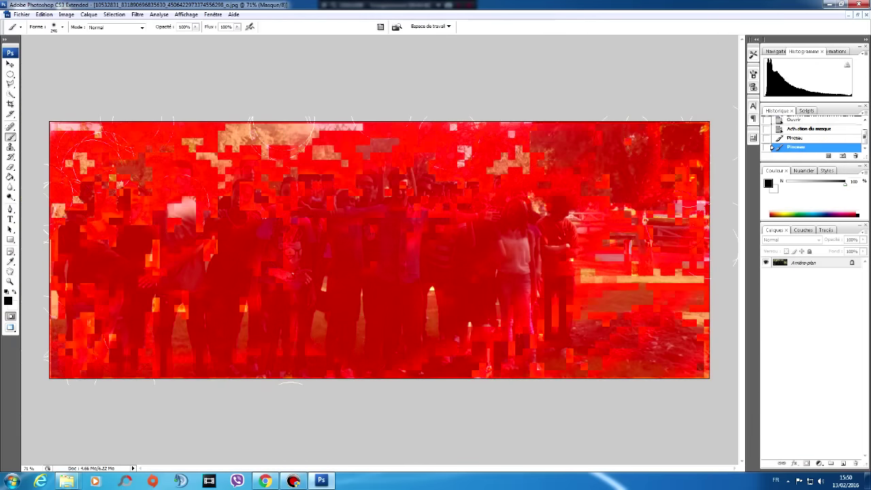
# - Clear the mask from the man with outstretched arms and the denim shirt, using a smaller brush
pyautogui.click(13, 291)
pyautogui.click(62, 27)
pyautogui.moveTo(24, 52); pyautogui.dragTo(18, 52)
pyautogui.moveTo(396, 232); pyautogui.dragTo(402, 241)
pyautogui.scroll(6, 401, 240)
pyautogui.moveTo(404, 280)
pyautogui.mouseDown()
pyautogui.moveTo(418, 215)
pyautogui.moveTo(394, 155)
pyautogui.moveTo(382, 154)
pyautogui.moveTo(419, 204)
pyautogui.moveTo(341, 313)
pyautogui.moveTo(373, 269)
pyautogui.moveTo(198, 286)
pyautogui.moveTo(194, 276)
pyautogui.moveTo(106, 278)
pyautogui.mouseUp()
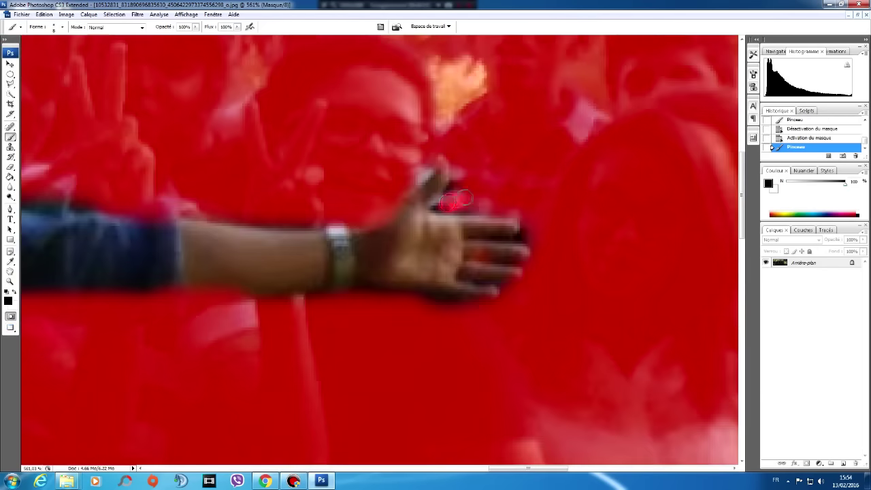
# - Repaint the mask between the man's fingers and along the underside of his forearm, reducing the brush size to 3
pyautogui.moveTo(465, 198); pyautogui.dragTo(441, 204)
pyautogui.moveTo(426, 167); pyautogui.dragTo(420, 181)
pyautogui.moveTo(520, 232); pyautogui.dragTo(518, 238)
pyautogui.moveTo(517, 238); pyautogui.dragTo(476, 238)
pyautogui.moveTo(514, 265)
pyautogui.mouseDown()
pyautogui.moveTo(485, 262)
pyautogui.moveTo(470, 282)
pyautogui.moveTo(487, 263)
pyautogui.mouseUp()
pyautogui.hotkey('ctrl', 'z')
pyautogui.click(62, 27)
pyautogui.press('Return')
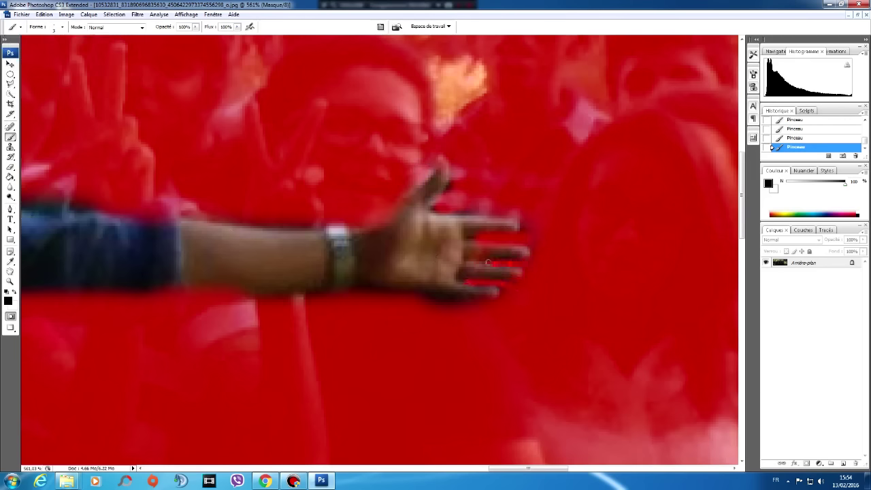
pyautogui.moveTo(441, 300); pyautogui.dragTo(325, 290)
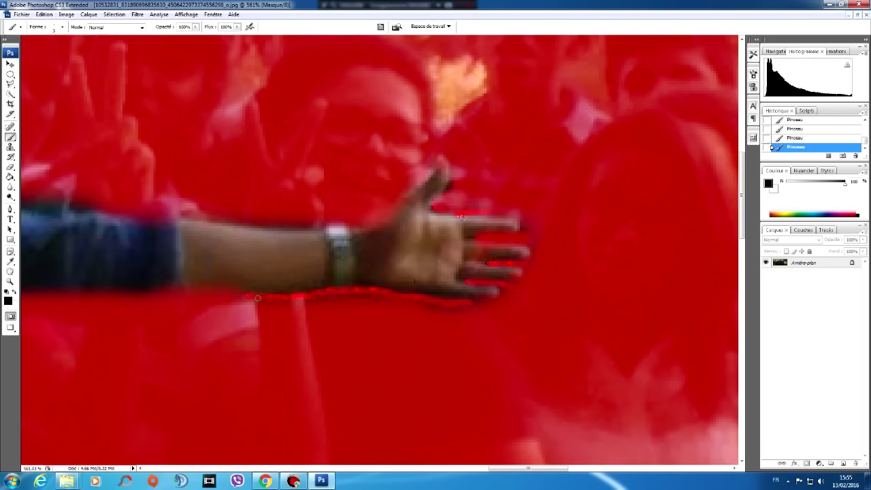
# - Turn the quick mask into a selection and copy the man with outstretched arms onto a new layer
pyautogui.scroll(-8, 257, 298)
pyautogui.click(10, 316)
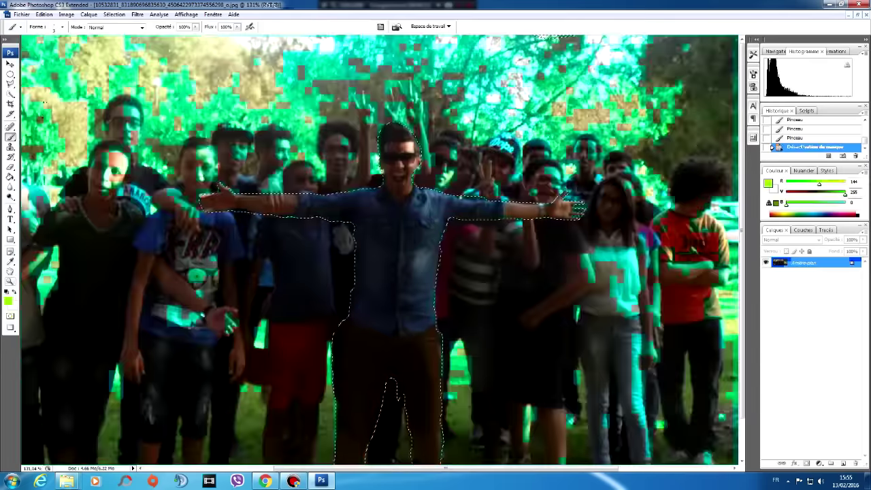
pyautogui.click(10, 64)
pyautogui.hotkey('ctrl', 'j')
# - Open the street photo whose file name begins with 11870766 from folder 4 in Photoshop
pyautogui.moveTo(66, 480)
pyautogui.rightClick(265, 480)
pyautogui.click(66, 480)
pyautogui.click(255, 441)
pyautogui.click(322, 99)
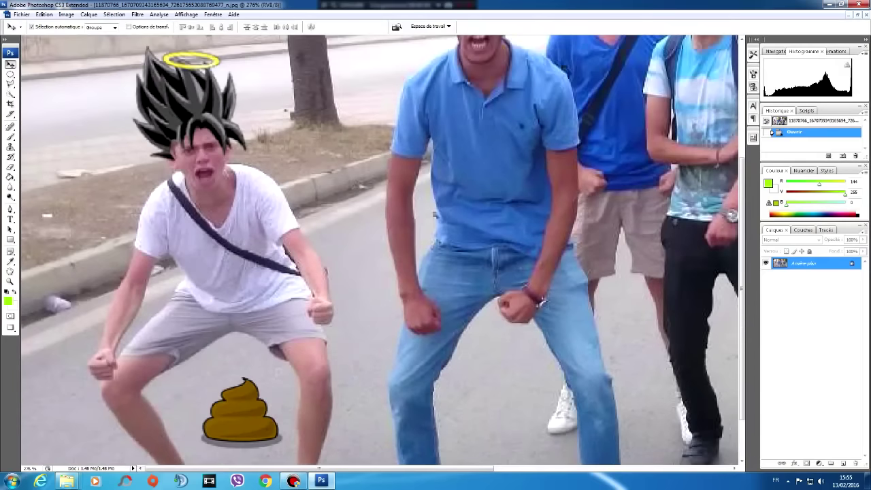
# - Quick-select the man in the white T-shirt with the black spiky hair, from his hair down to his shorts
pyautogui.press('w')
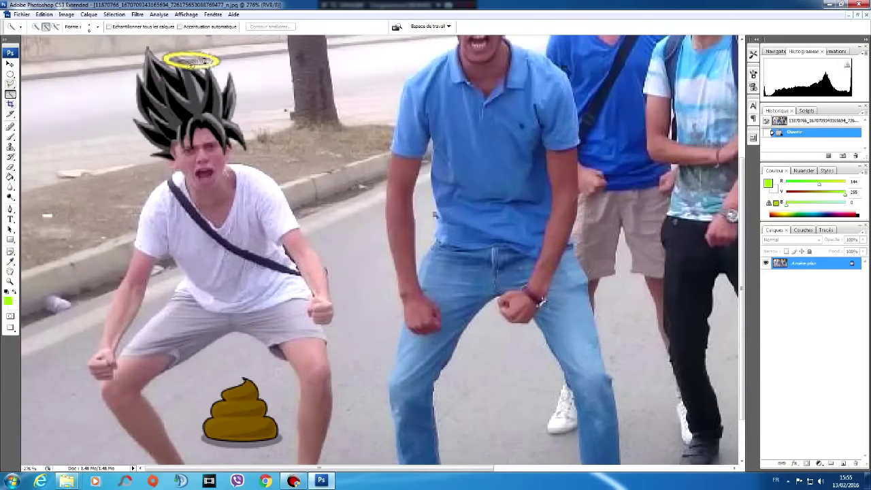
pyautogui.moveTo(156, 54)
pyautogui.mouseDown()
pyautogui.moveTo(215, 133)
pyautogui.moveTo(271, 351)
pyautogui.moveTo(266, 344)
pyautogui.mouseUp()
pyautogui.moveTo(207, 321); pyautogui.dragTo(267, 332)
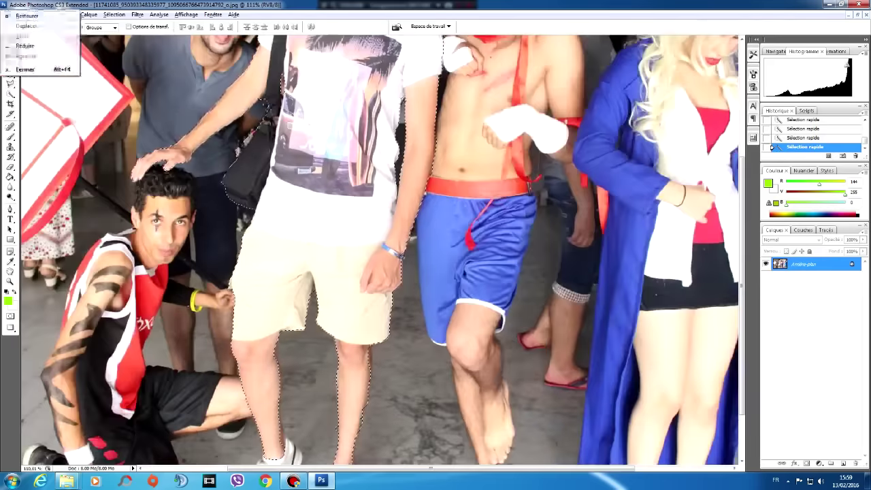
# - Copy the selected man in the red cap onto a new layer in the 11741085 photo and hide the background
pyautogui.press('w')
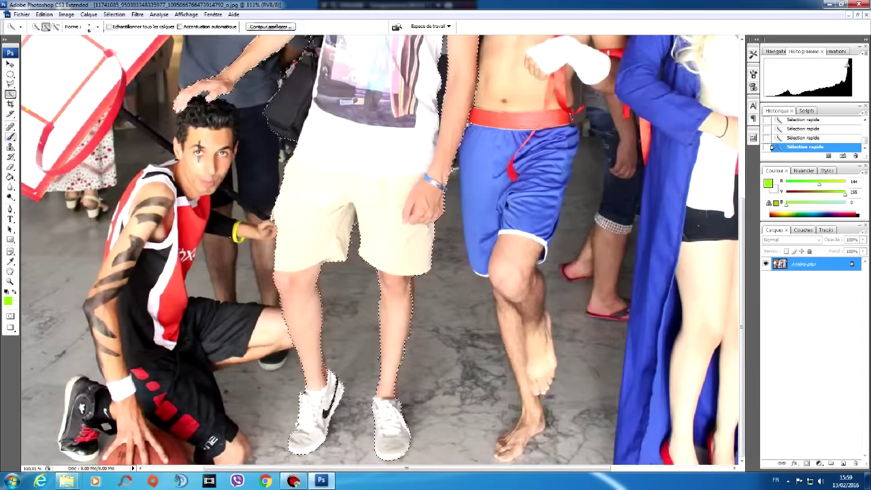
pyautogui.hotkey('ctrl', '0')
pyautogui.press('v')
pyautogui.hotkey('ctrl', 'j')
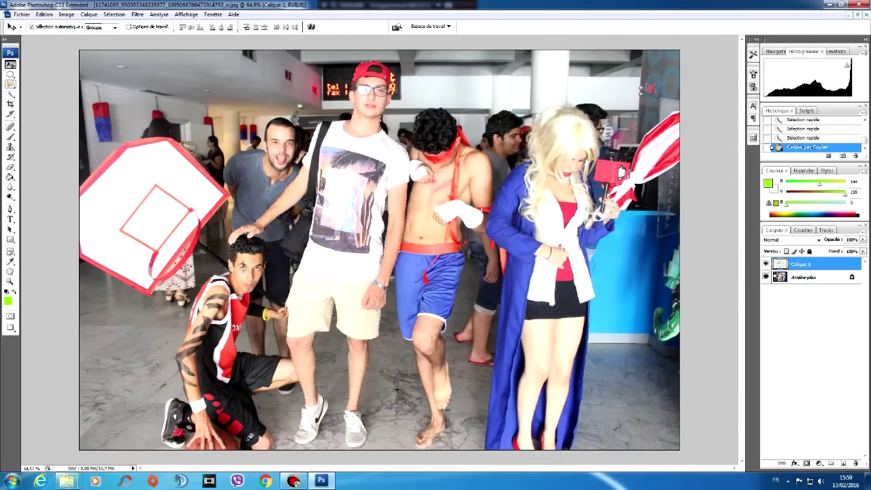
pyautogui.click(766, 277)
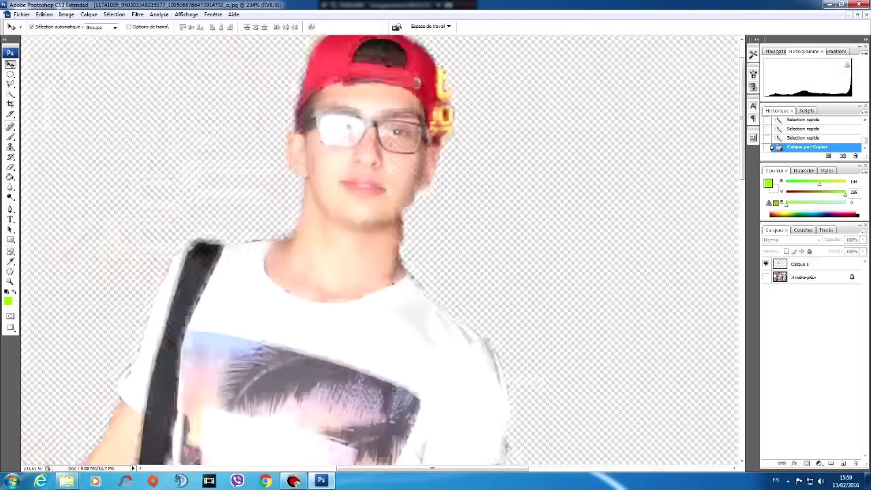
# - Erase the leftover electronic sign characters beside the red cap on the cutout layer
pyautogui.press('e')
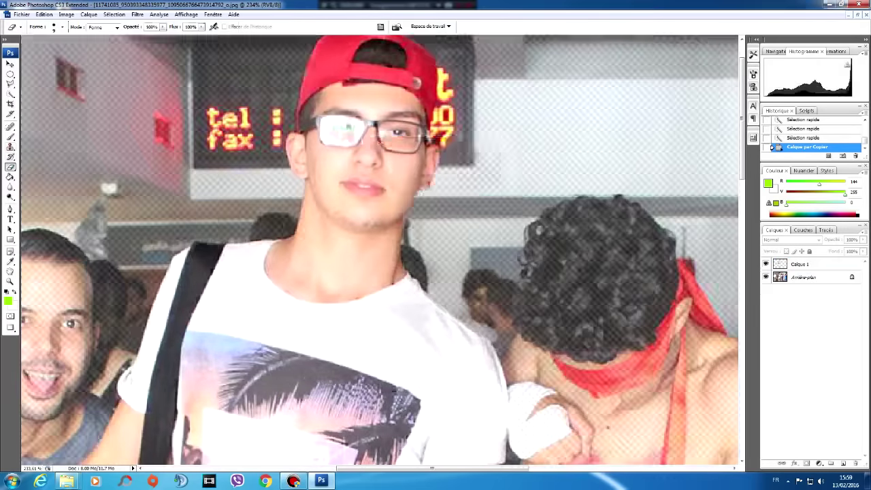
pyautogui.click(446, 82)
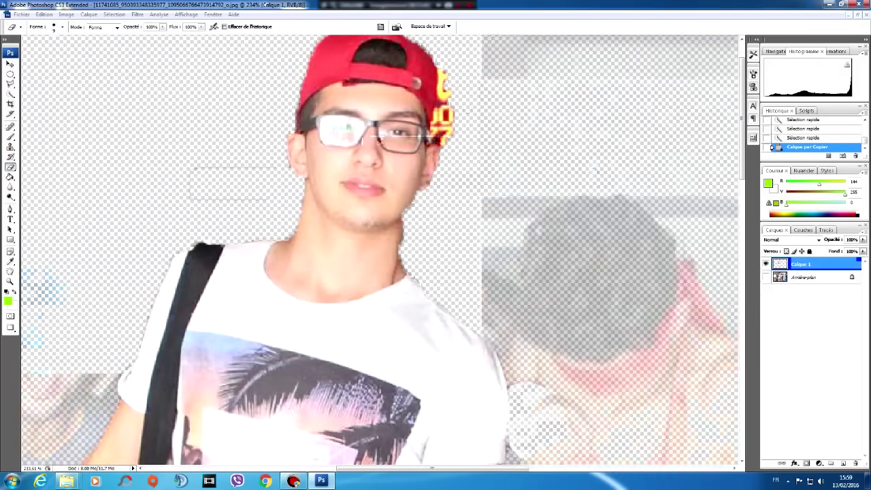
pyautogui.moveTo(446, 82); pyautogui.dragTo(443, 139)
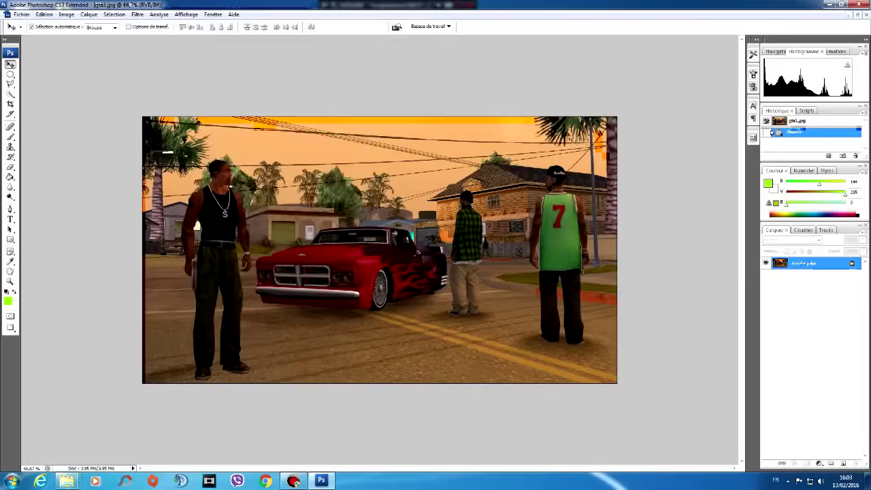
# - Tile the open images horizontally and copy the cut-out man from DSCN1456.JPG into gta1.jpg
pyautogui.click(212, 14)
pyautogui.click(400, 33)
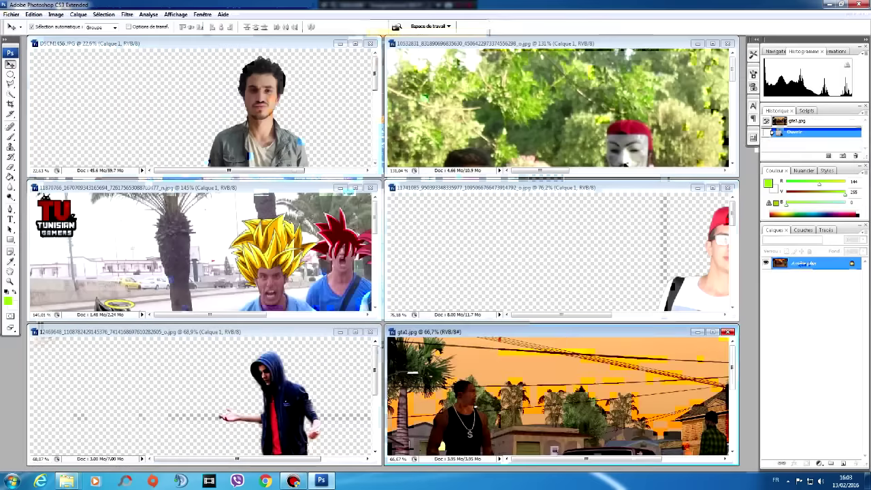
pyautogui.moveTo(262, 129); pyautogui.dragTo(543, 412)
pyautogui.doubleClick(580, 332)
pyautogui.click(213, 15)
pyautogui.moveTo(235, 24)
pyautogui.click(400, 33)
pyautogui.doubleClick(580, 332)
# - Scale the man in the denim jacket to 22.8% and place him in the street in front of the red car
pyautogui.scroll(-3, 380, 249)
pyautogui.scroll(-1, 379, 250)
pyautogui.hotkey('ctrl', 't')
pyautogui.moveTo(253, 106); pyautogui.dragTo(312, 281)
pyautogui.moveTo(357, 334); pyautogui.dragTo(382, 191)
pyautogui.moveTo(336, 137); pyautogui.dragTo(373, 246)
pyautogui.moveTo(408, 326); pyautogui.dragTo(392, 234)
pyautogui.moveTo(358, 153); pyautogui.dragTo(384, 236)
pyautogui.moveTo(406, 286); pyautogui.dragTo(396, 249)
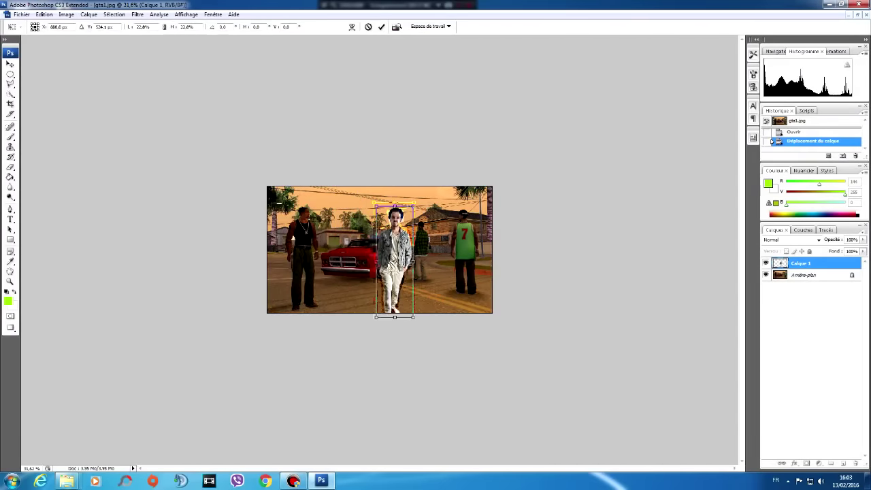
pyautogui.press('Return')
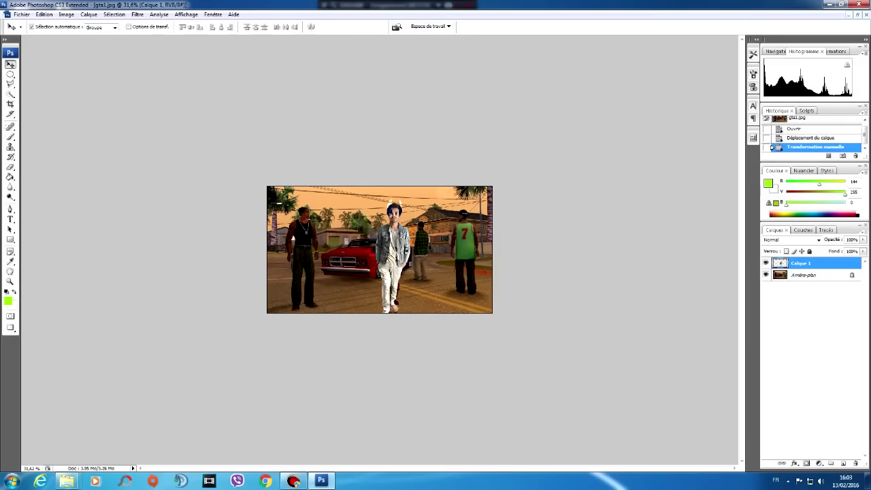
# - Tile the images again and copy the cut-out man with outstretched arms from the 10532831 photo into gta1.jpg
pyautogui.click(212, 14)
pyautogui.moveTo(225, 23)
pyautogui.click(409, 34)
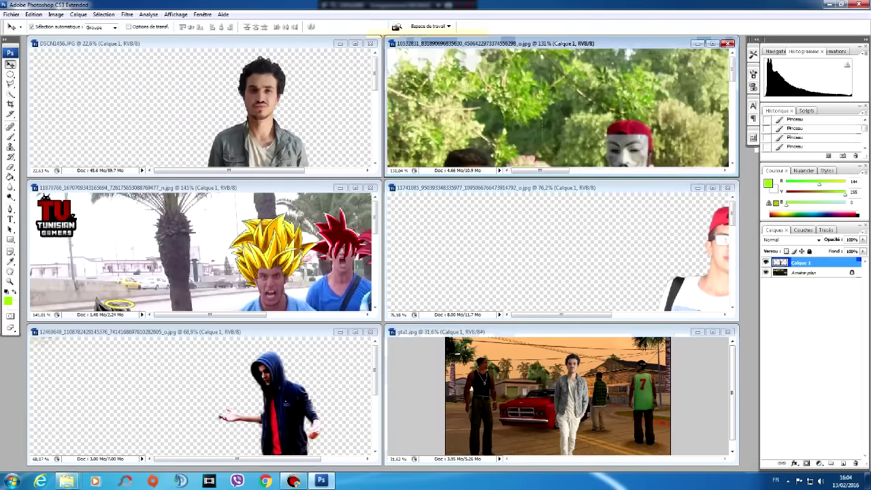
pyautogui.scroll(-5, 546, 133)
pyautogui.click(550, 154)
pyautogui.scroll(5, 550, 136)
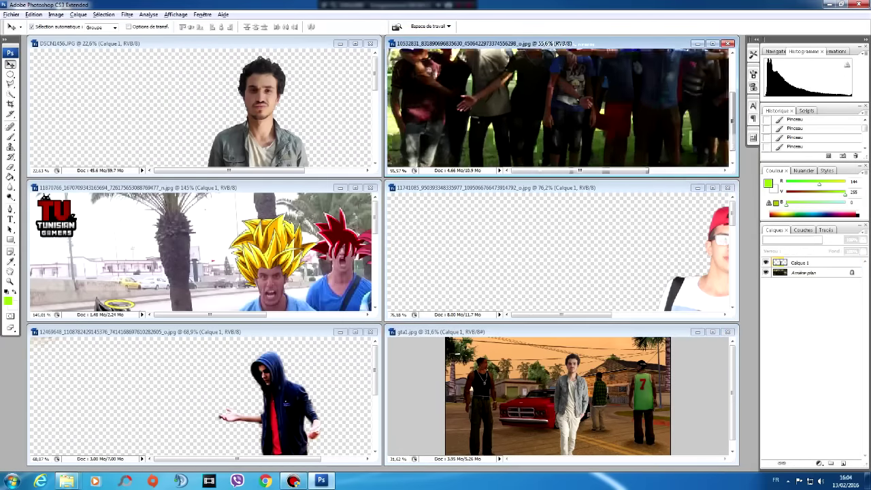
pyautogui.moveTo(550, 129); pyautogui.dragTo(596, 374)
pyautogui.click(713, 333)
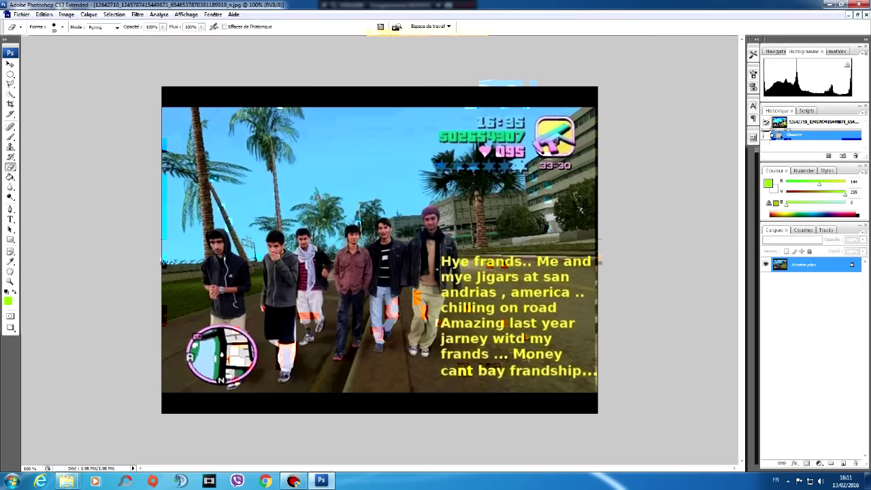
# - Tile the reference picture with gta1.jpg and inspect the composite, including the small spiky-haired man behind the blue hoodie
pyautogui.click(212, 15)
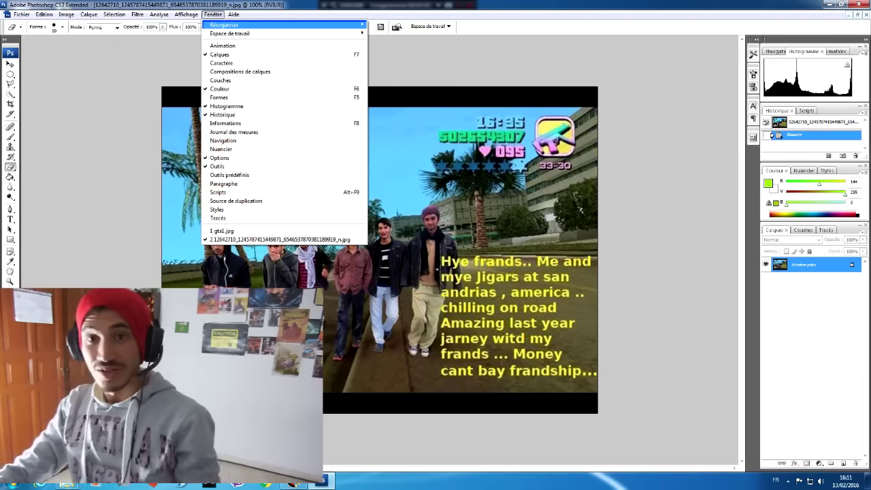
pyautogui.moveTo(225, 25)
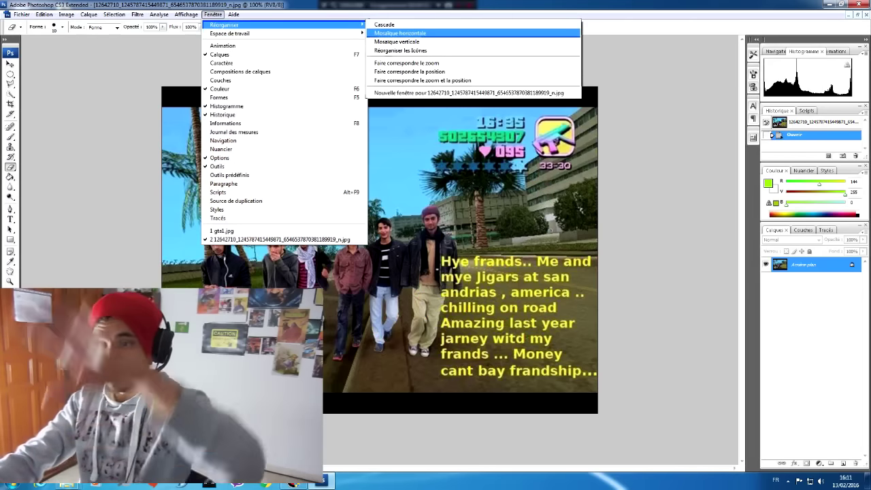
pyautogui.click(401, 33)
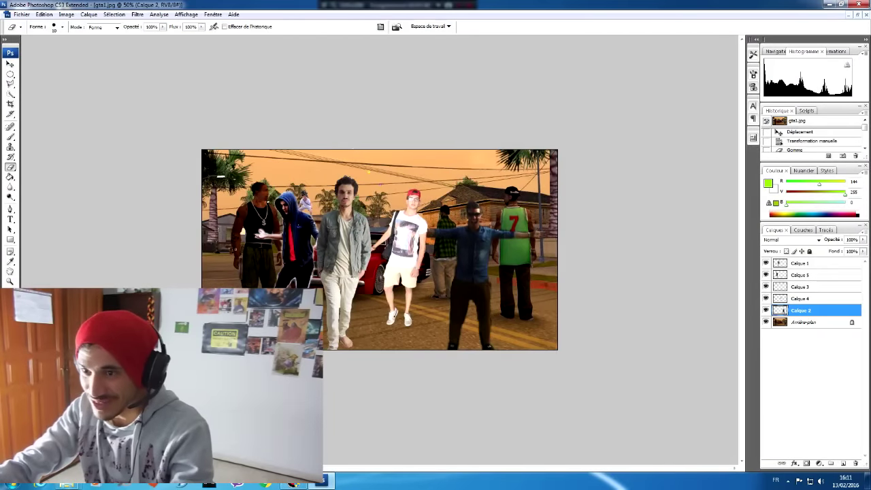
pyautogui.scroll(8, 351, 277)
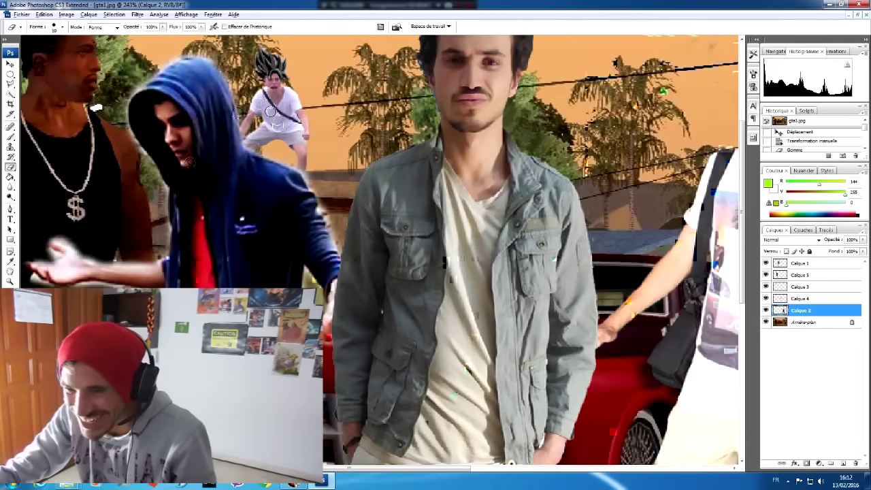
pyautogui.scroll(3, 273, 116)
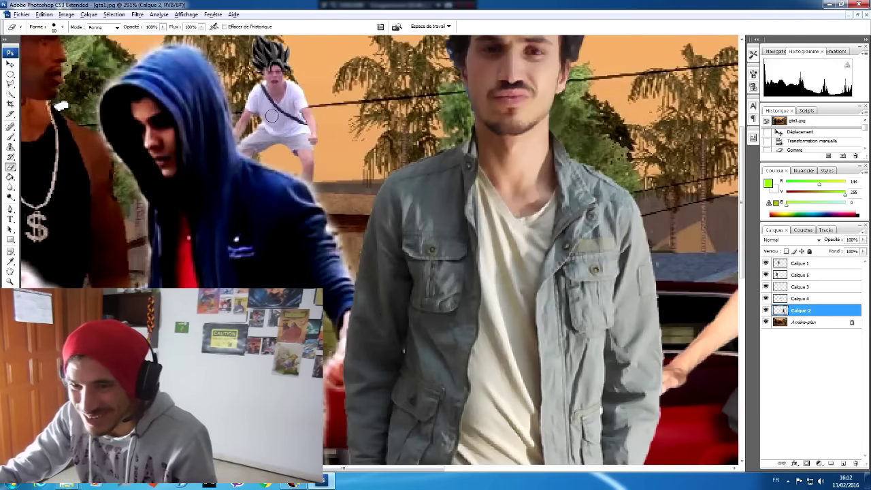
pyautogui.scroll(-8, 272, 116)
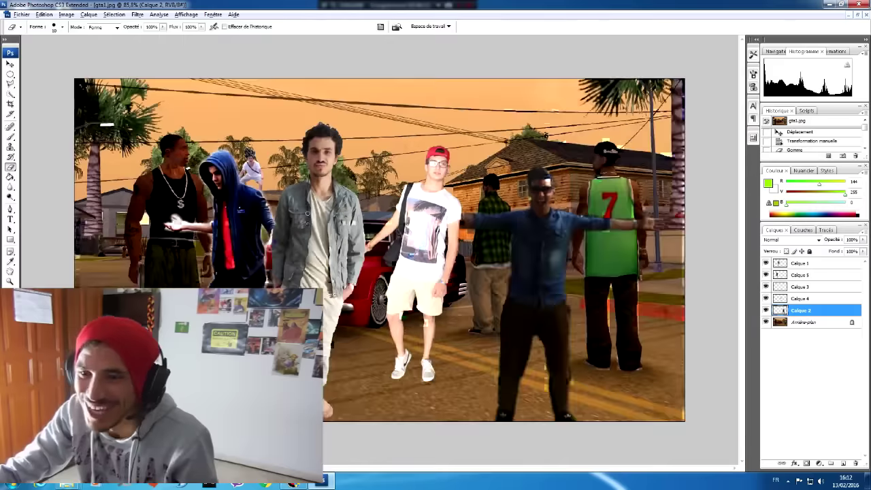
pyautogui.scroll(3, 379, 250)
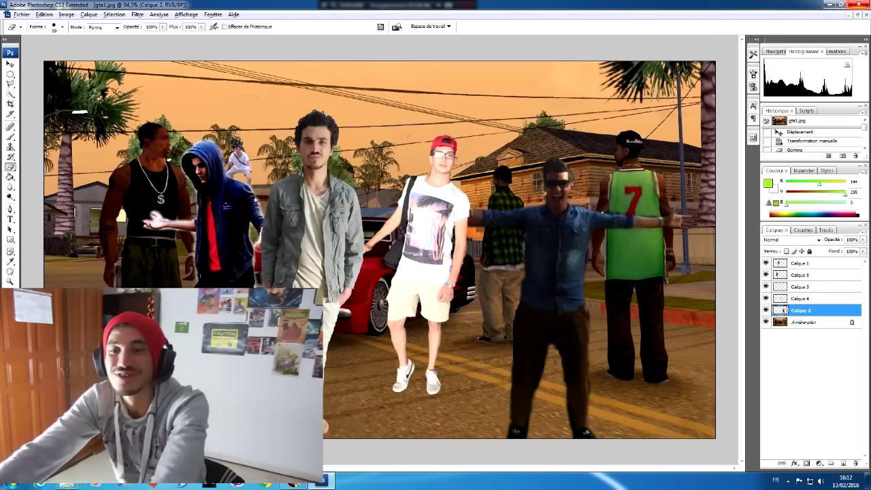
pyautogui.click(829, 4)
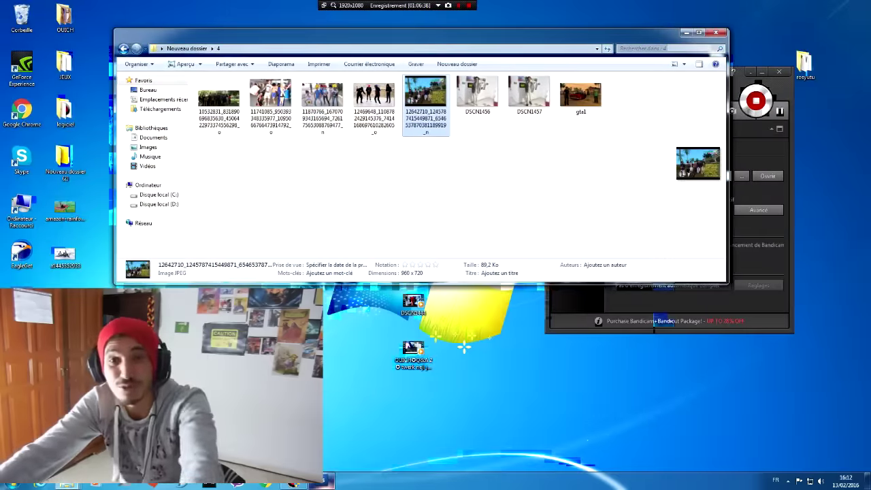
pyautogui.moveTo(323, 481)
pyautogui.click(344, 436)
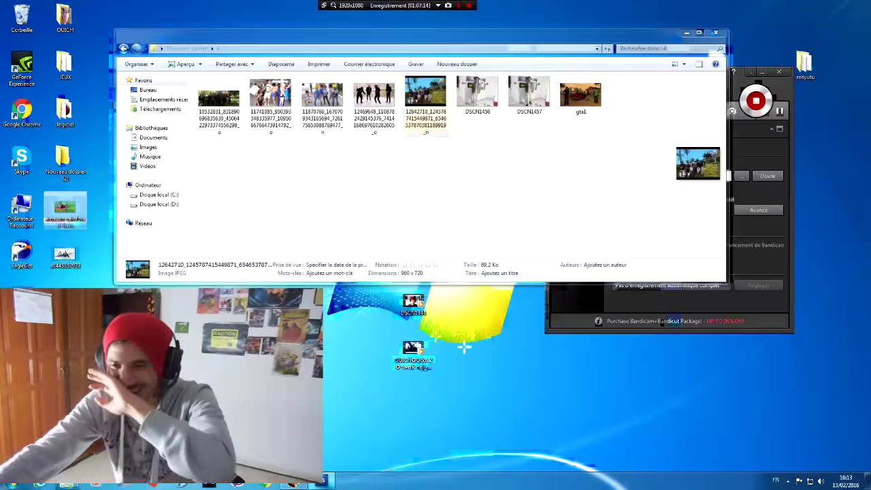
pyautogui.press('Return')
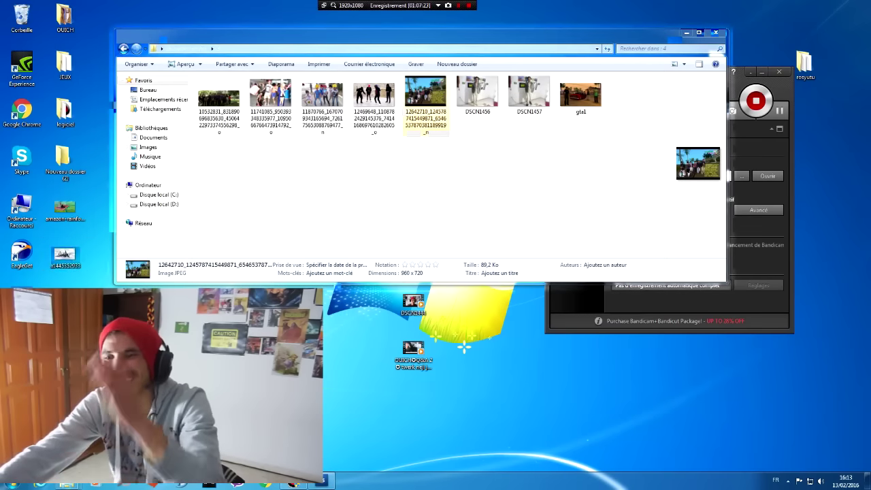
pyautogui.doubleClick(65, 255)
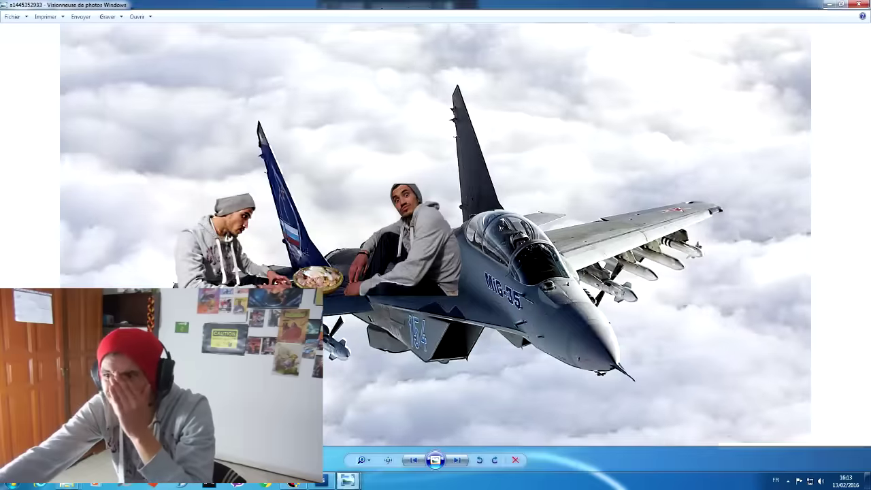